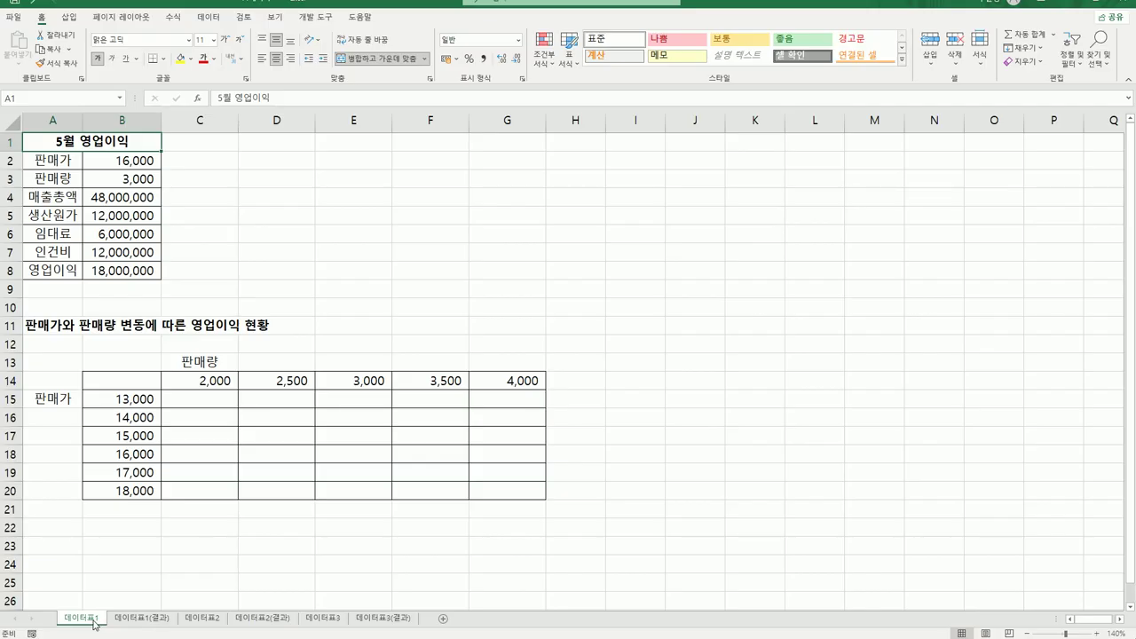
# Examine the items of the 5월 영업이익 table and the operating profit formula in B8
pyautogui.click(77, 164)
pyautogui.click(62, 178)
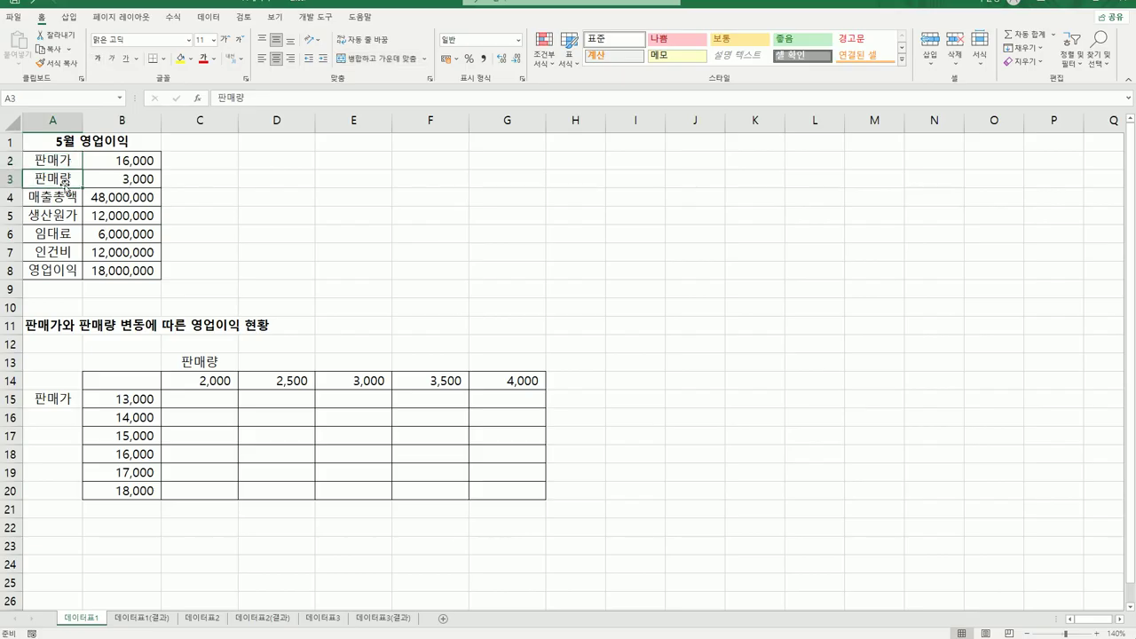
pyautogui.click(59, 213)
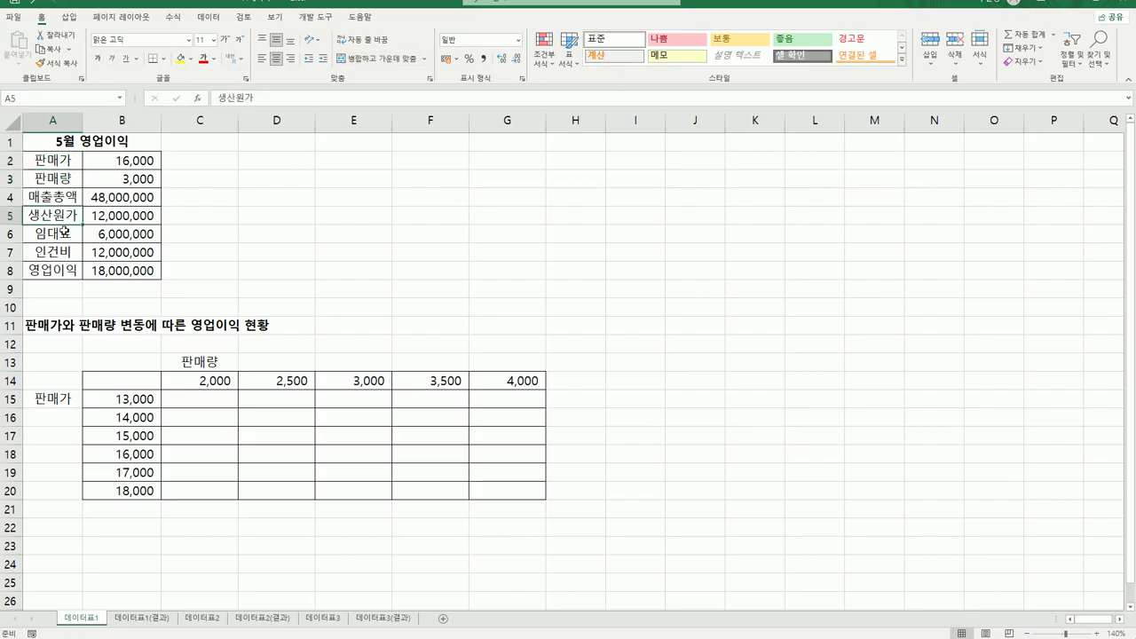
pyautogui.click(64, 232)
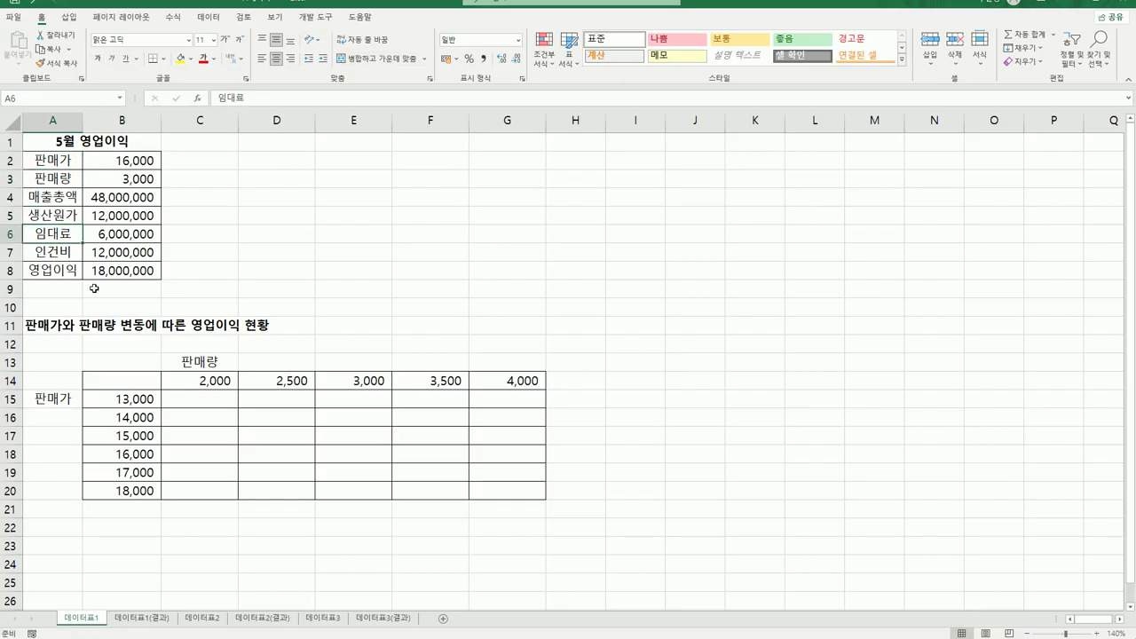
pyautogui.click(73, 274)
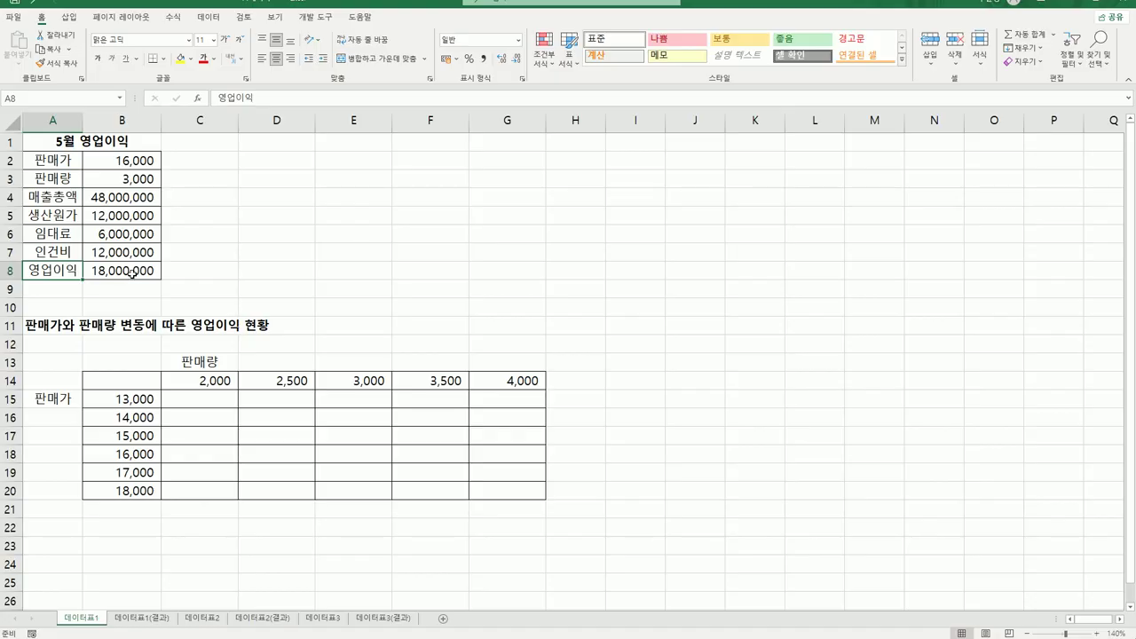
pyautogui.click(131, 273)
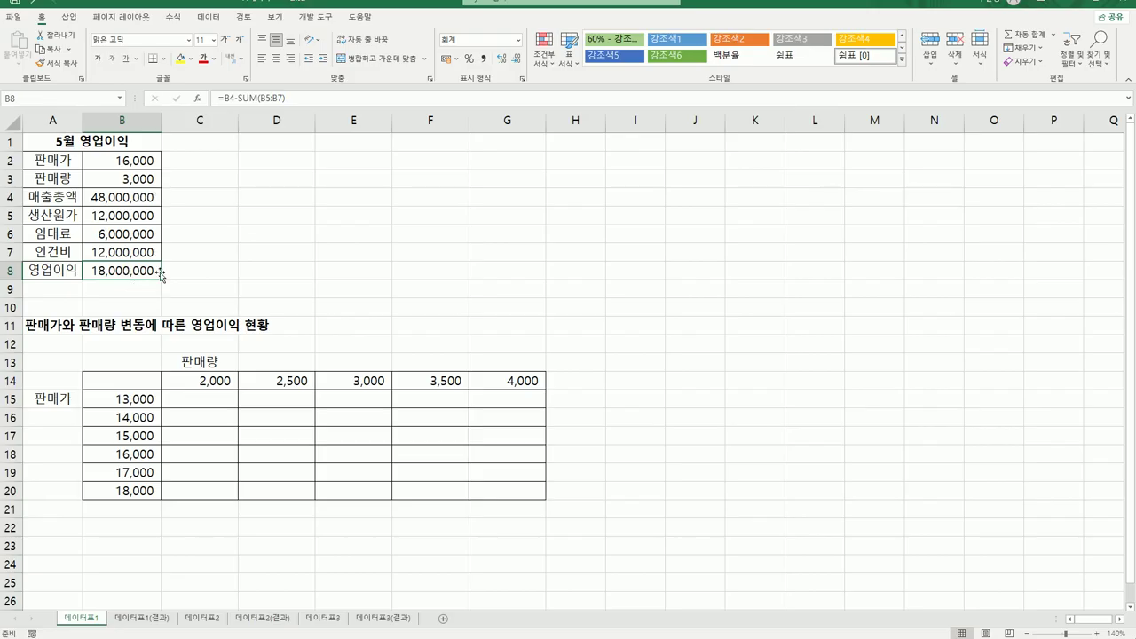
pyautogui.click(234, 98)
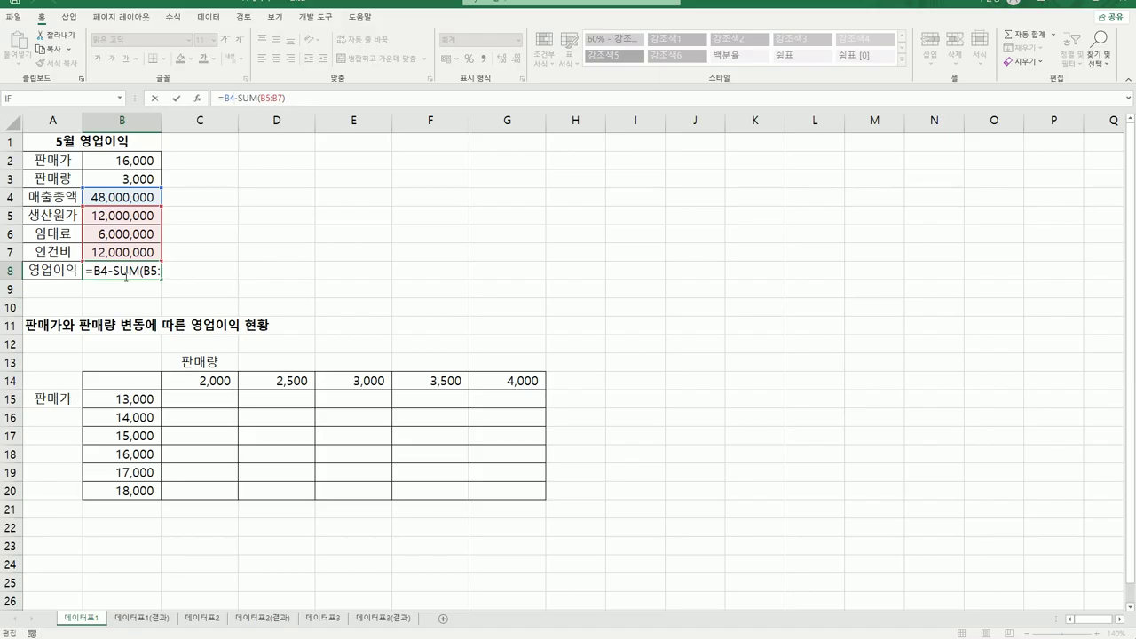
pyautogui.press('Return')
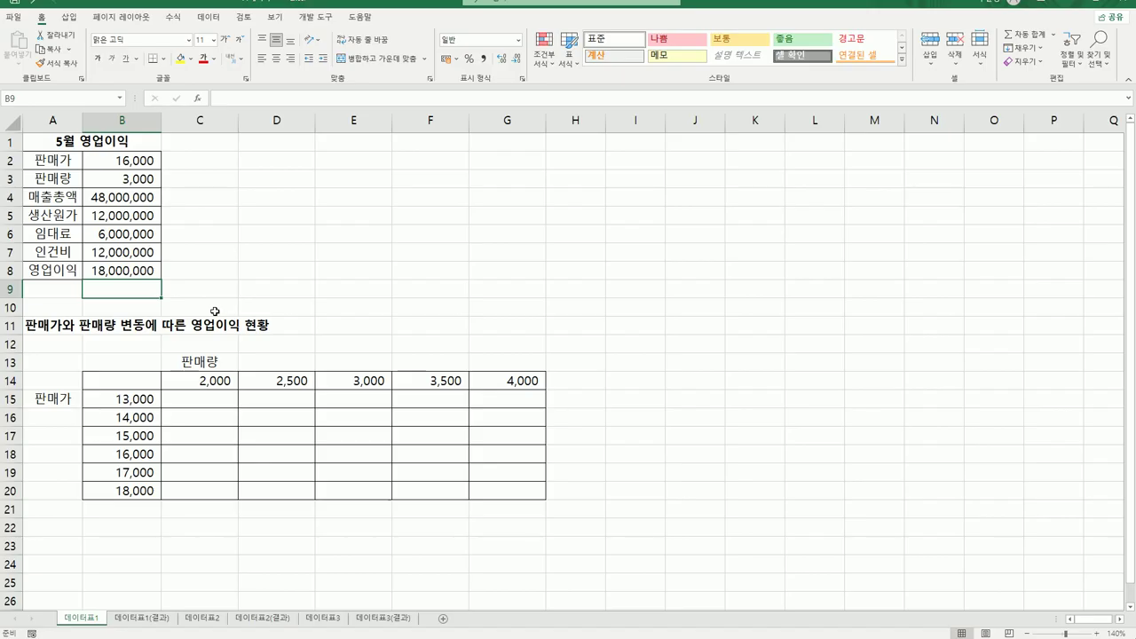
# Examine the layout of the what-if grid: sales volumes in C14:G14, prices in B15:B20 and the corner cell B14
pyautogui.click(69, 400)
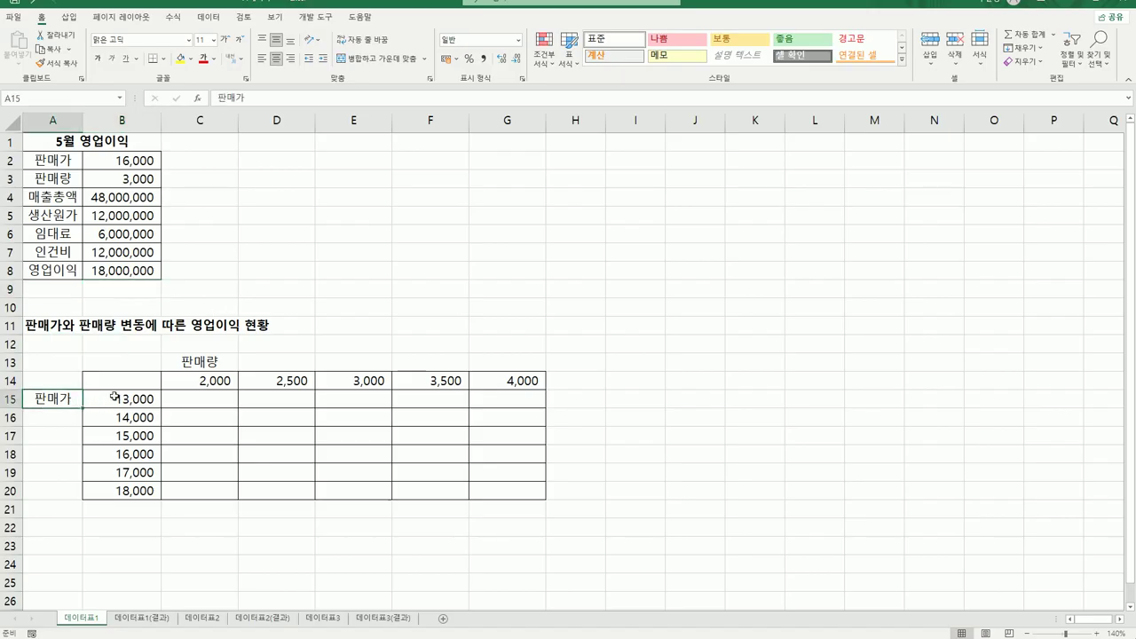
pyautogui.click(192, 363)
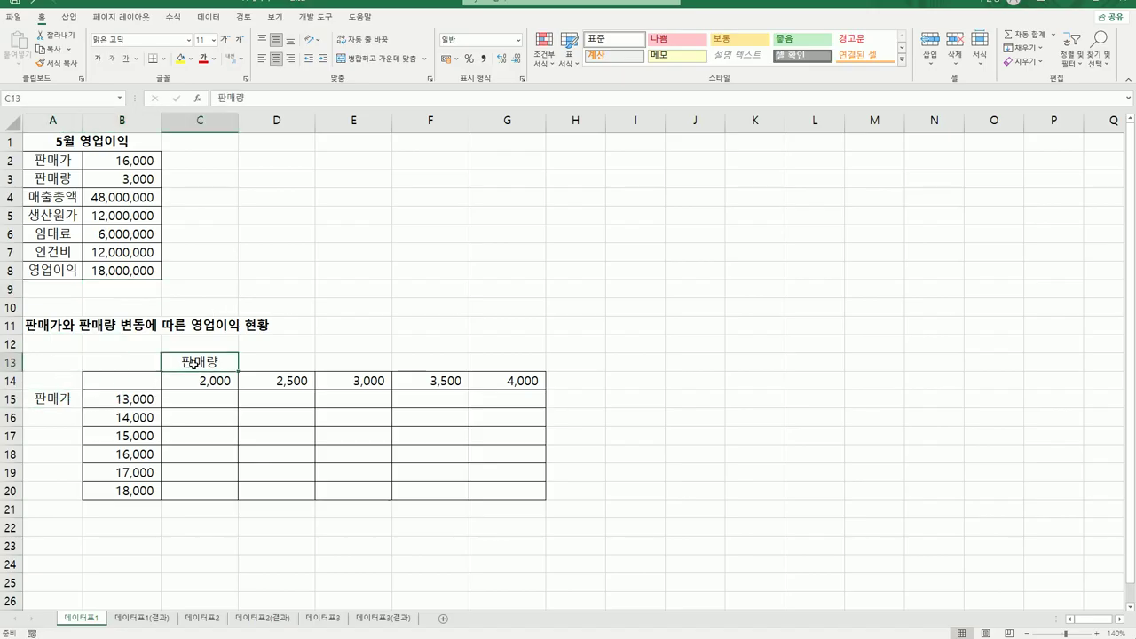
pyautogui.click(125, 272)
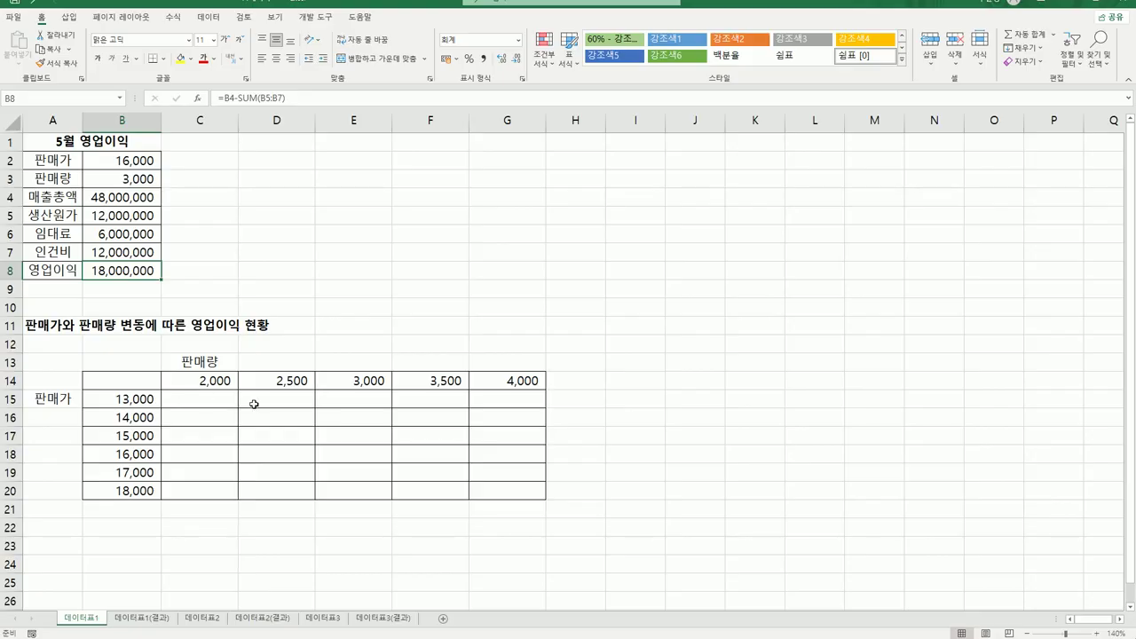
pyautogui.moveTo(206, 383); pyautogui.dragTo(475, 381)
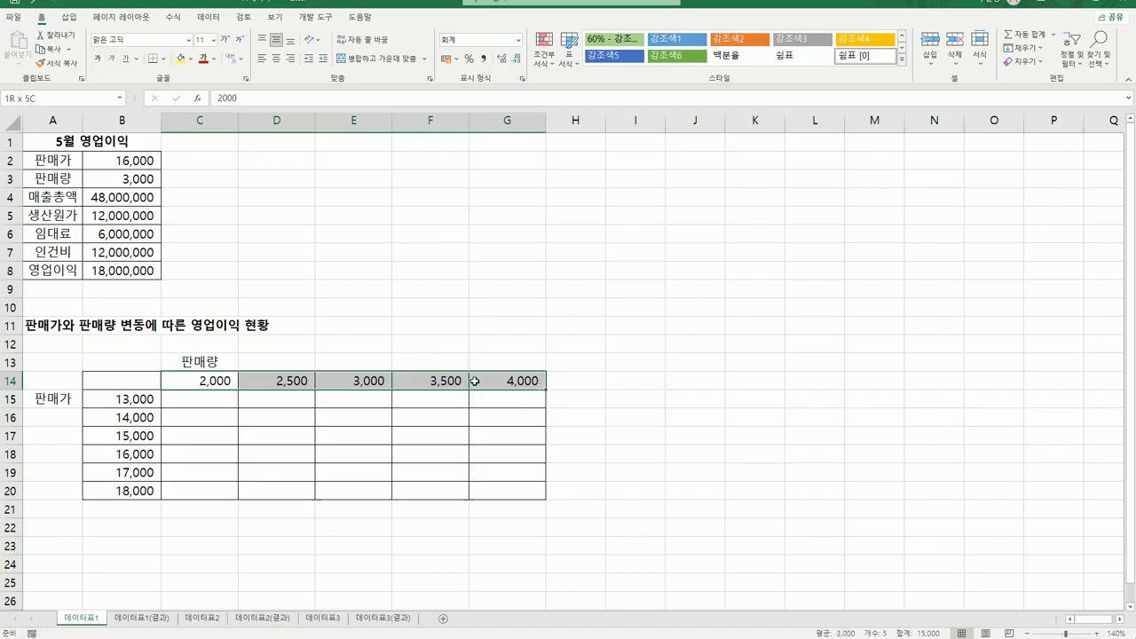
pyautogui.moveTo(135, 398); pyautogui.dragTo(131, 490)
pyautogui.click(122, 382)
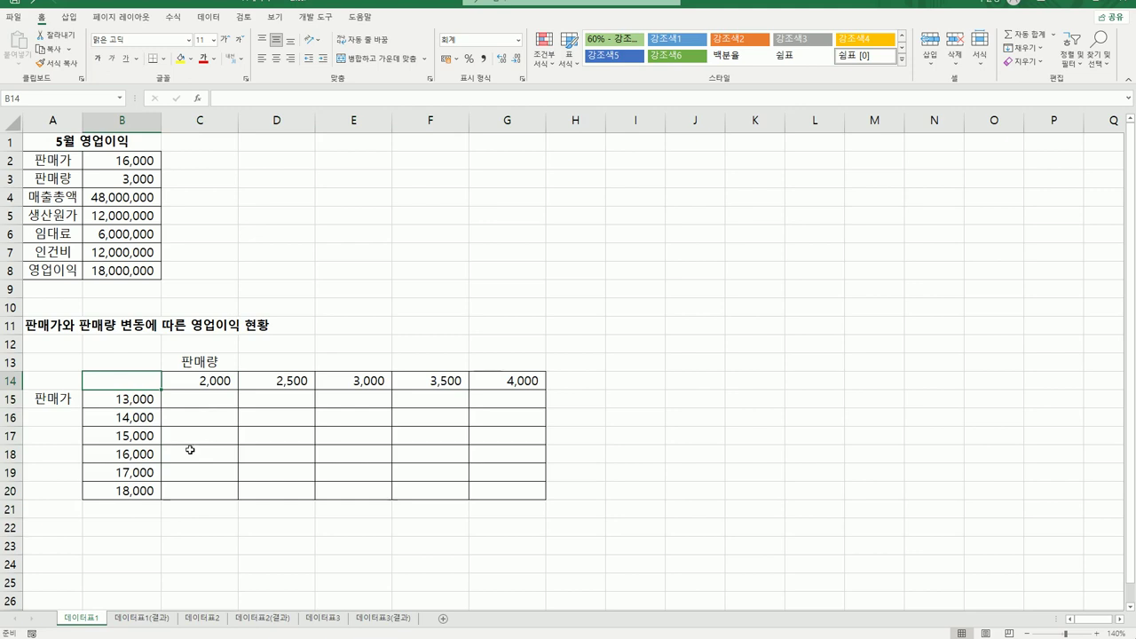
pyautogui.moveTo(196, 379); pyautogui.dragTo(490, 388)
pyautogui.moveTo(123, 402); pyautogui.dragTo(130, 495)
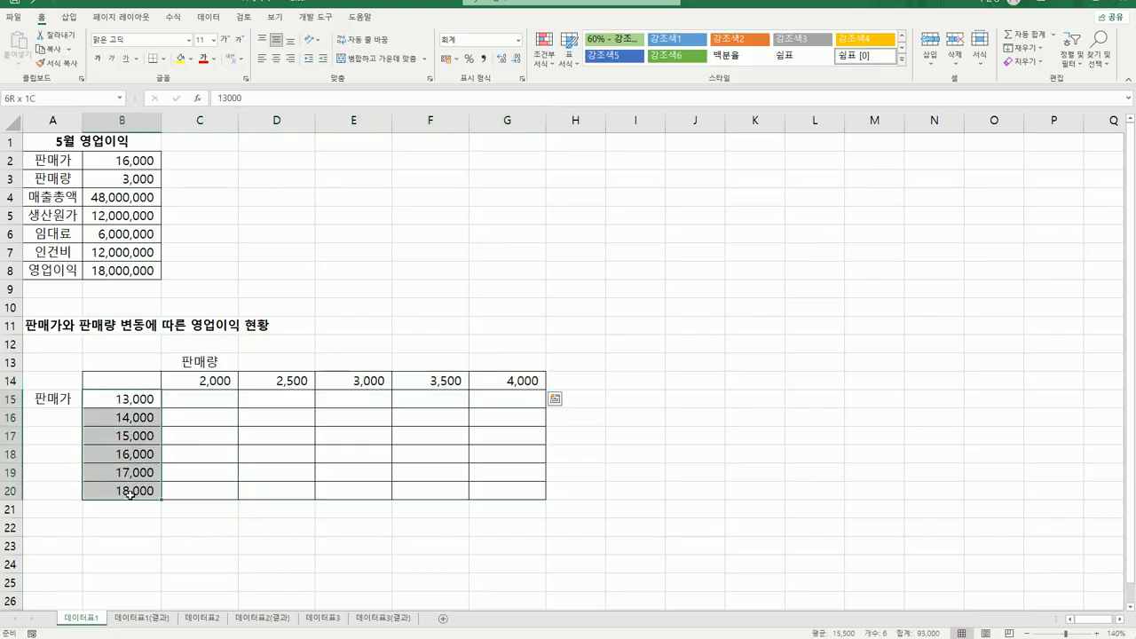
pyautogui.moveTo(123, 376); pyautogui.dragTo(123, 398)
# Enter =B8 in the grid's corner cell B14 and clear the cell again
pyautogui.click(123, 376)
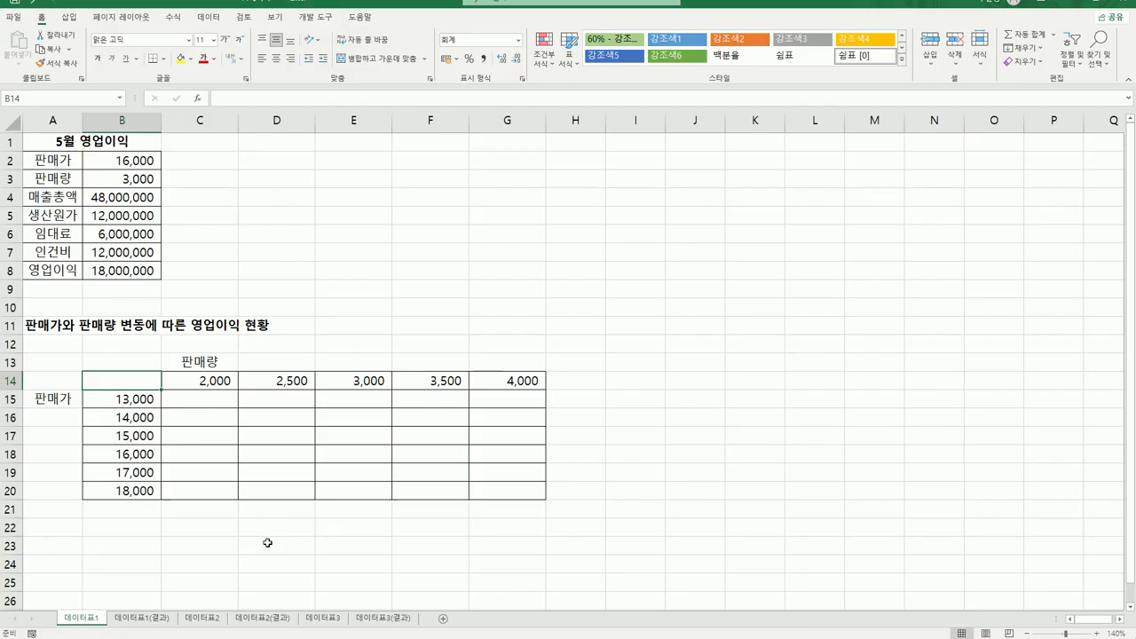
pyautogui.write('=')
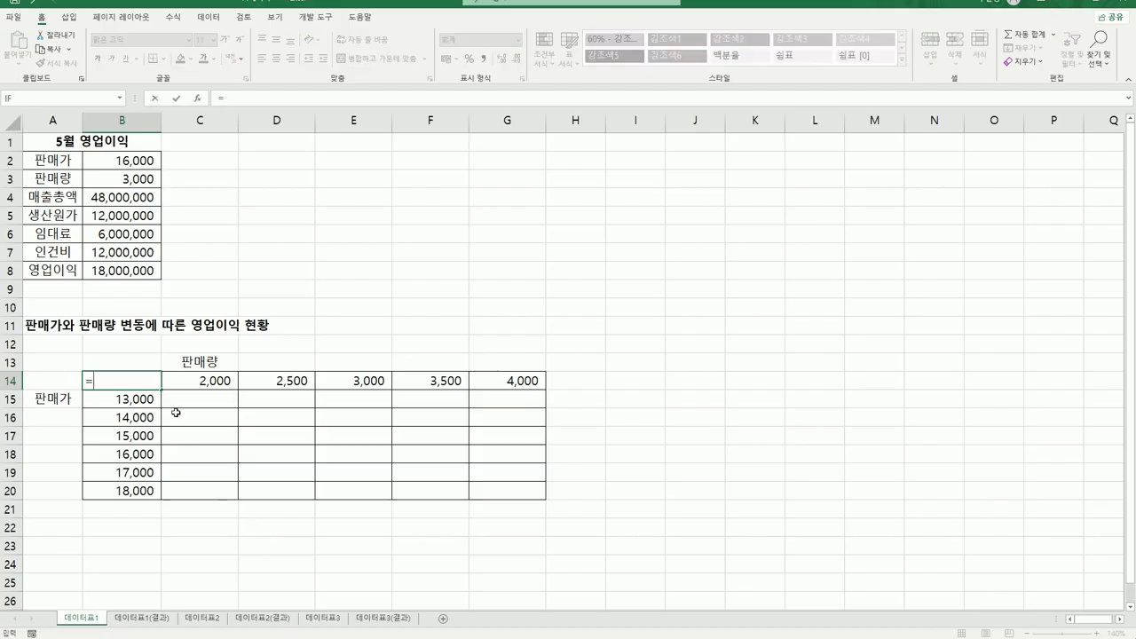
pyautogui.click(121, 277)
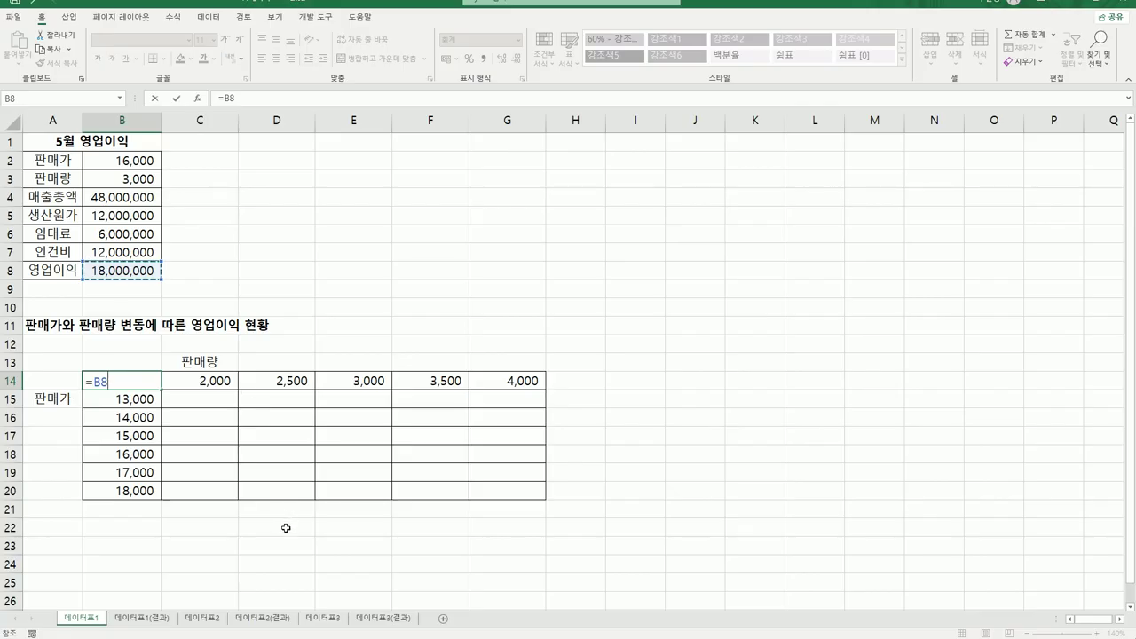
pyautogui.press('Return')
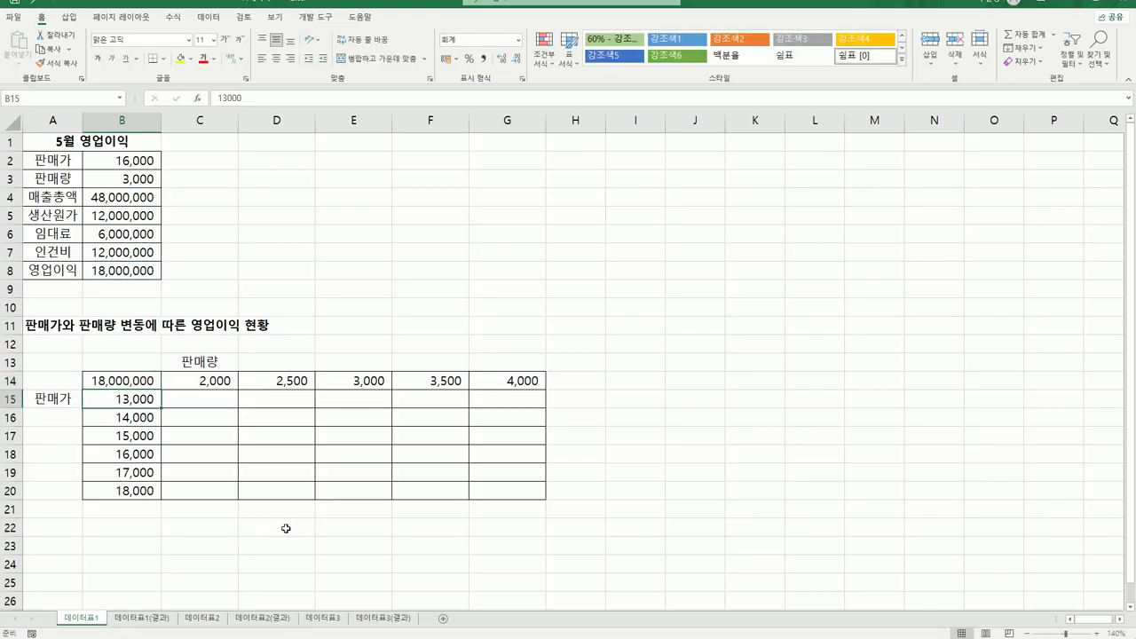
pyautogui.click(128, 383)
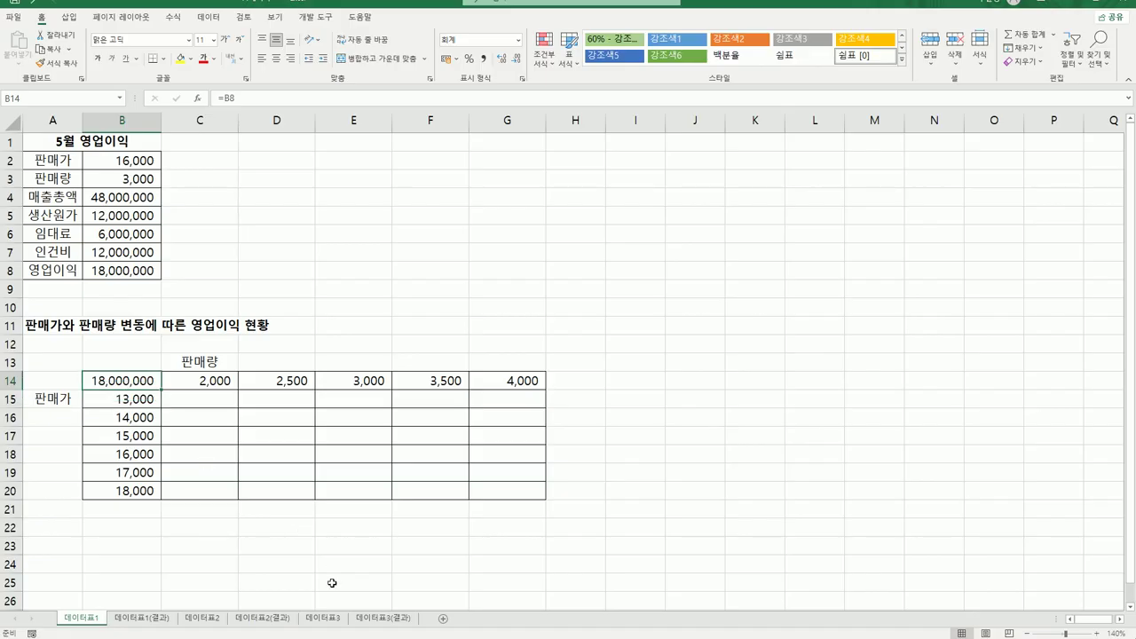
pyautogui.press('Delete')
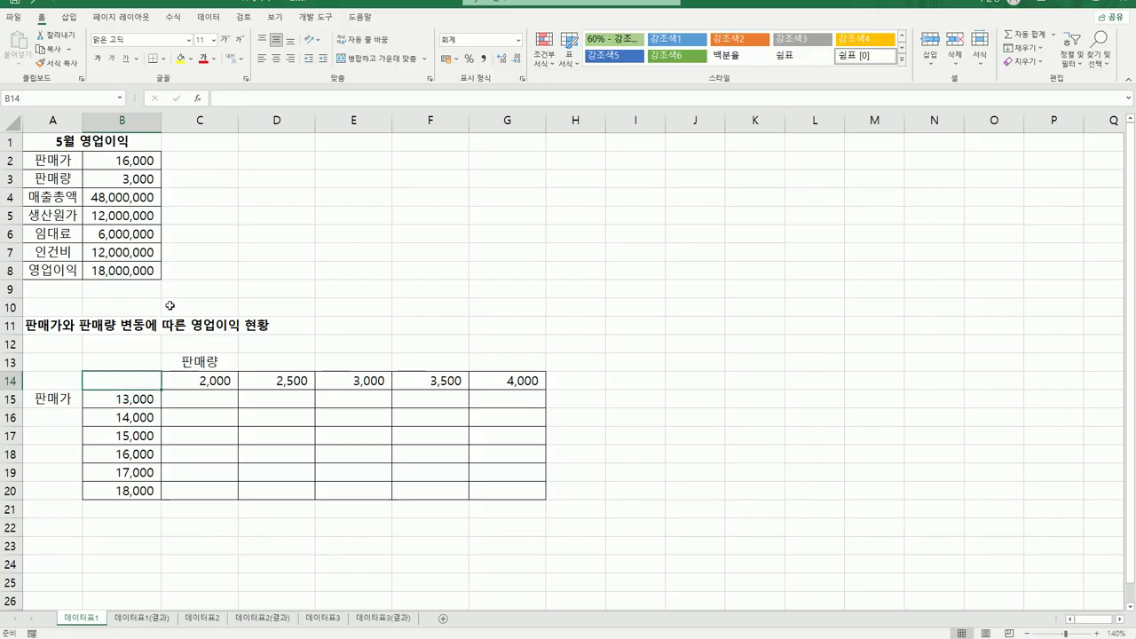
# Copy the formula text =B4-SUM(B5:B7) from B8 into the grid's corner cell B14
pyautogui.click(135, 271)
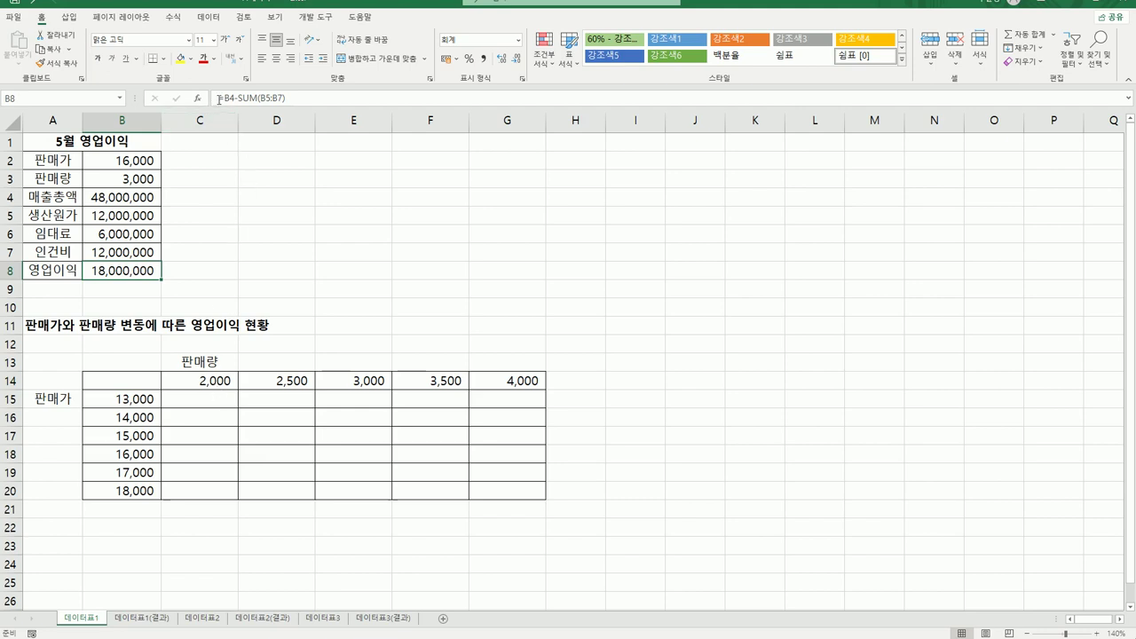
pyautogui.moveTo(219, 98); pyautogui.dragTo(320, 98)
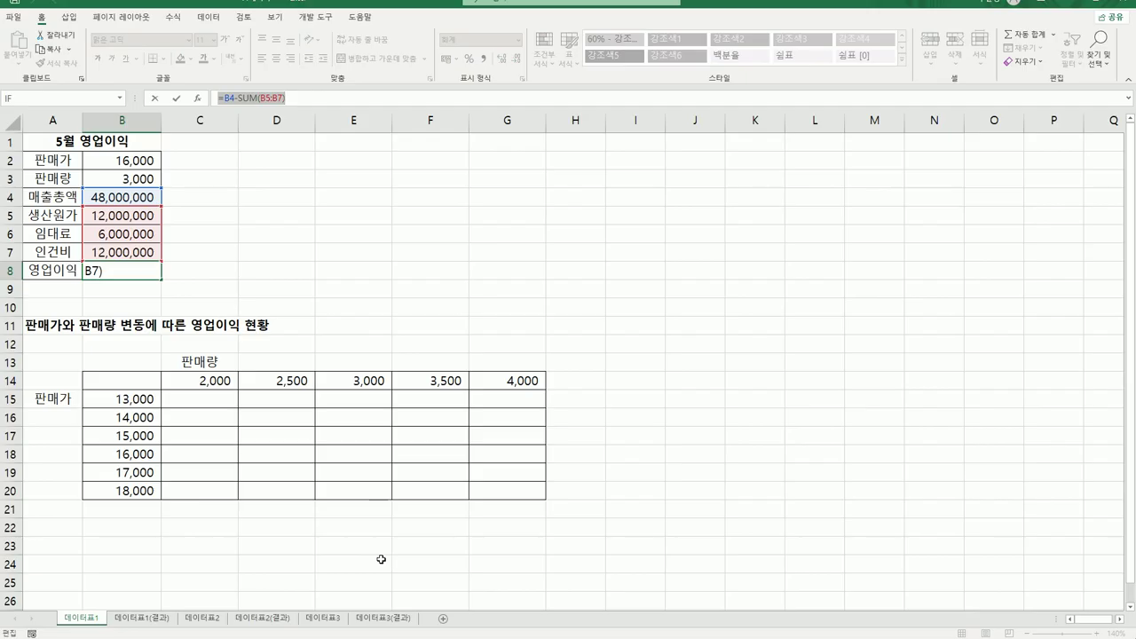
pyautogui.hotkey('ctrl', 'c')
pyautogui.press('Escape')
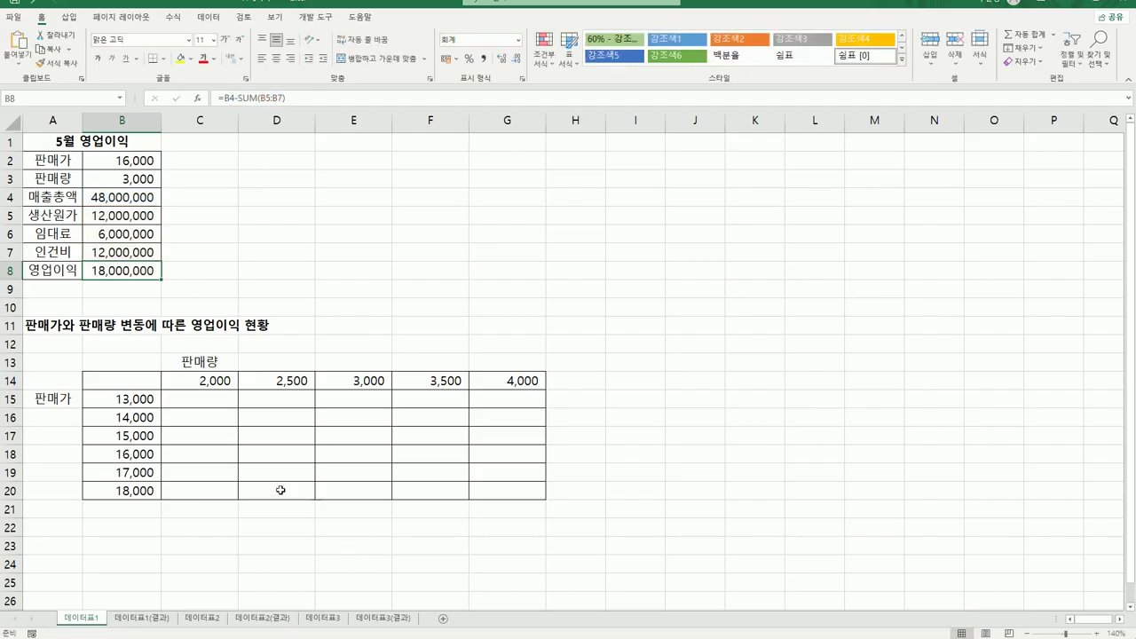
pyautogui.click(144, 381)
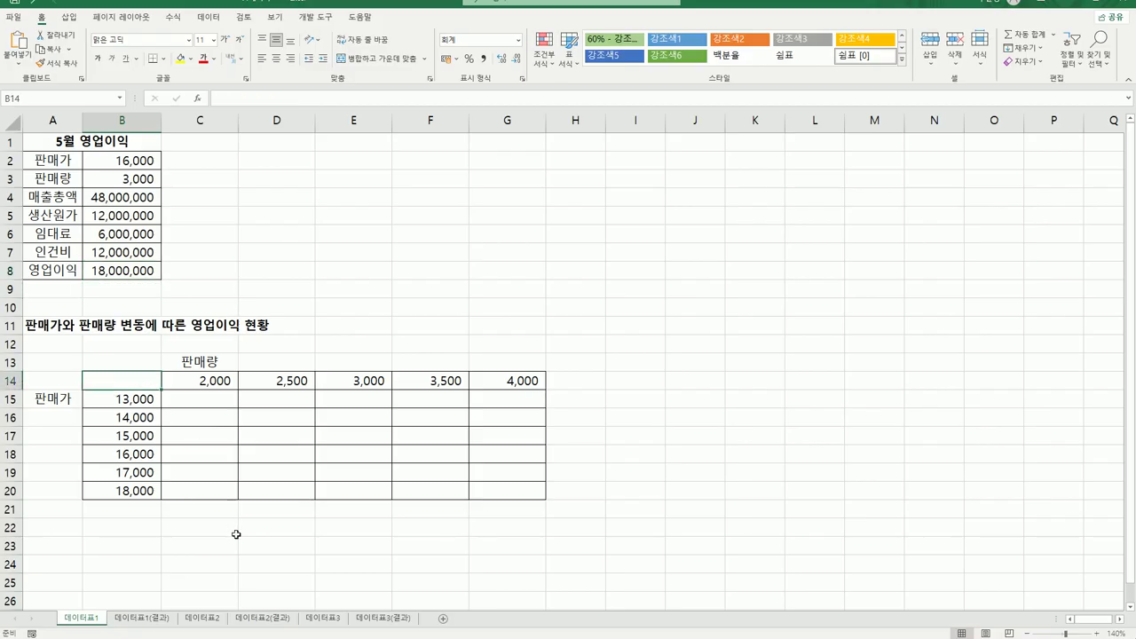
pyautogui.hotkey('ctrl', 'v')
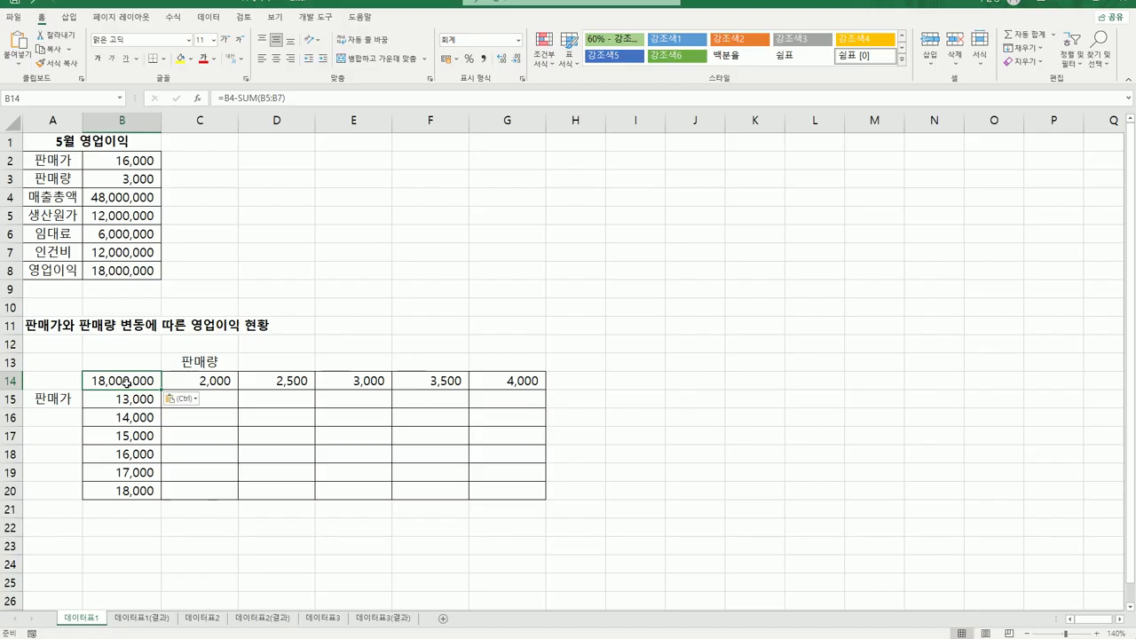
# Create a what-if data table over B14:G20 with row input cell $B$3 and column input cell B2
pyautogui.moveTo(126, 381); pyautogui.dragTo(488, 483)
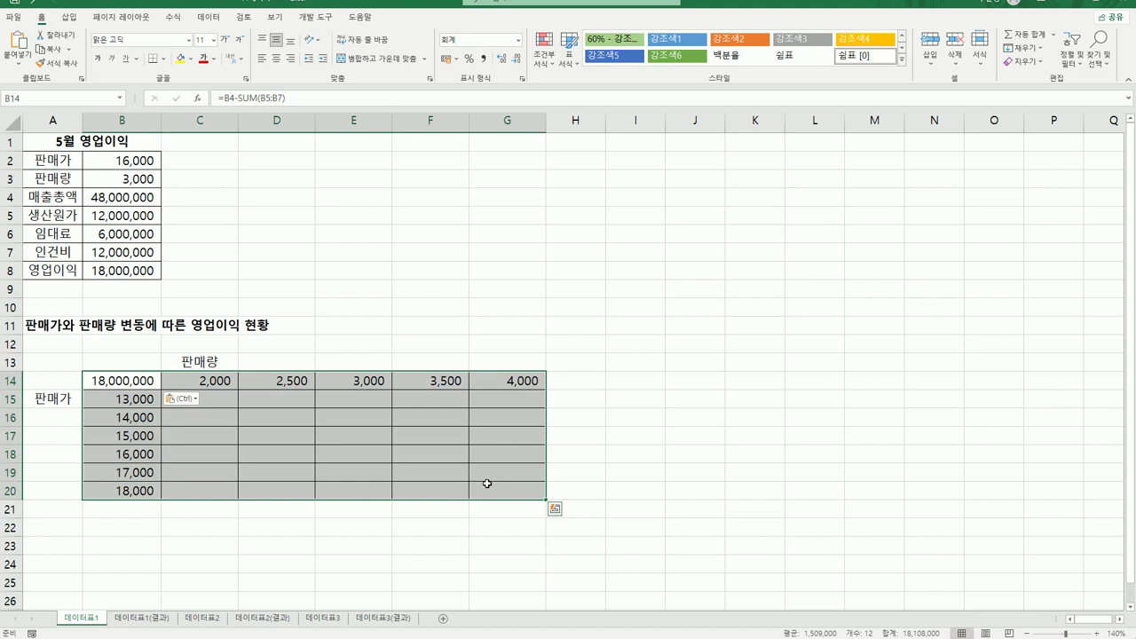
pyautogui.click(208, 16)
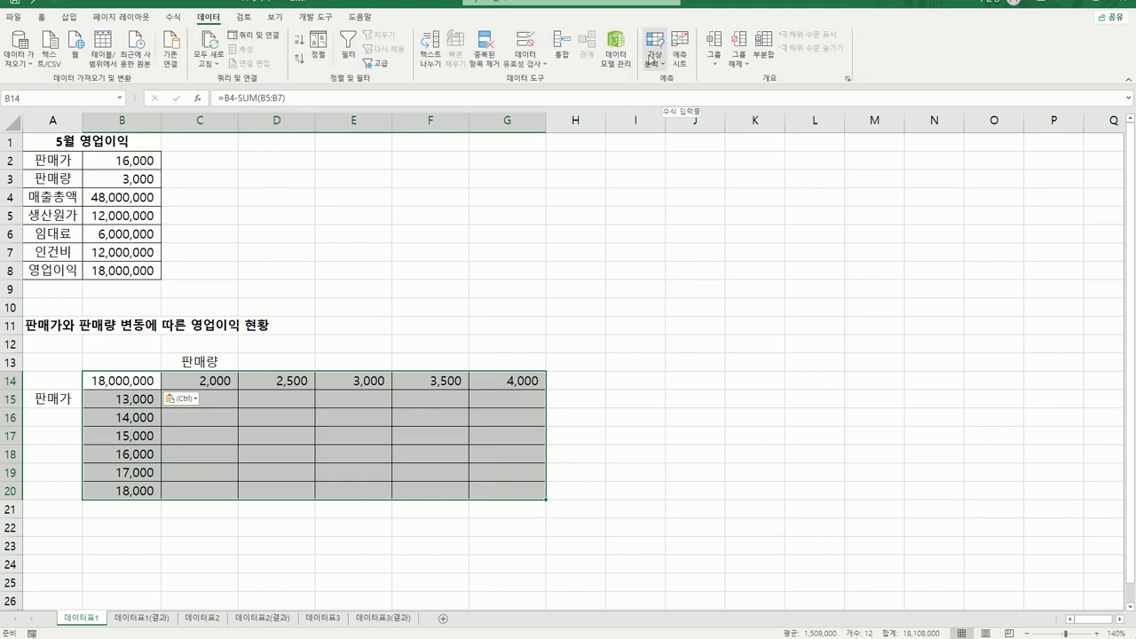
pyautogui.click(652, 59)
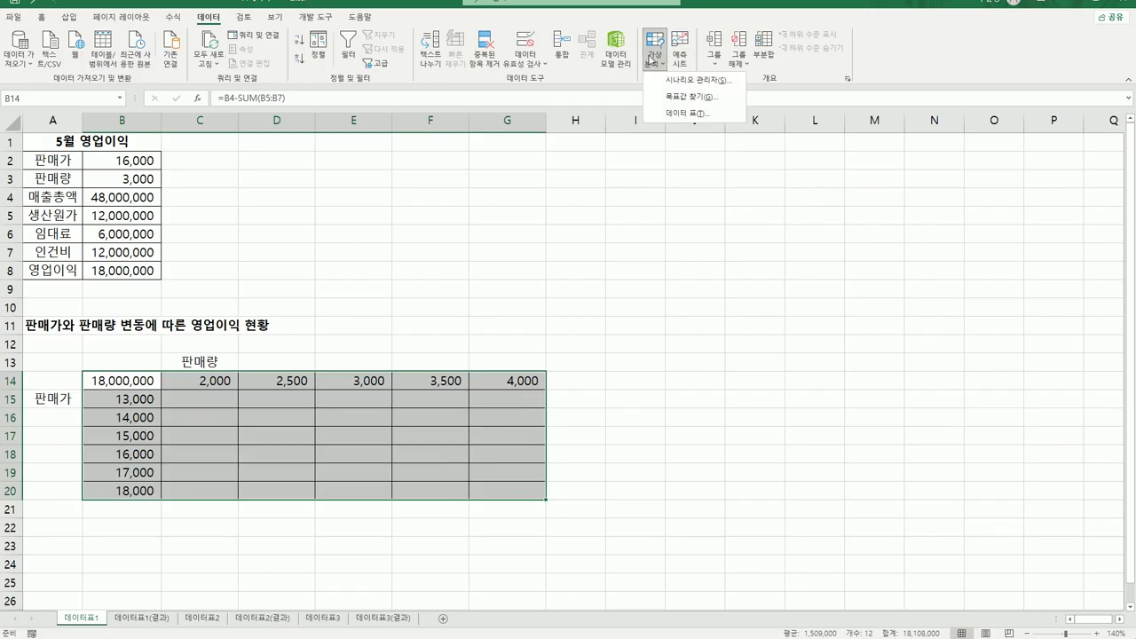
pyautogui.click(713, 119)
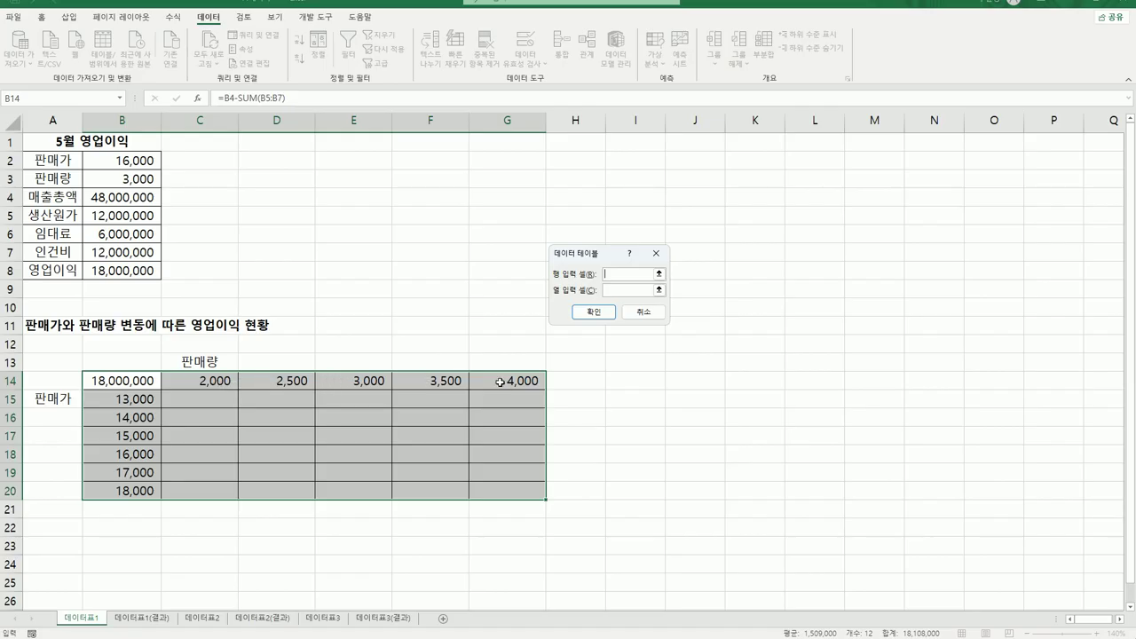
pyautogui.click(127, 183)
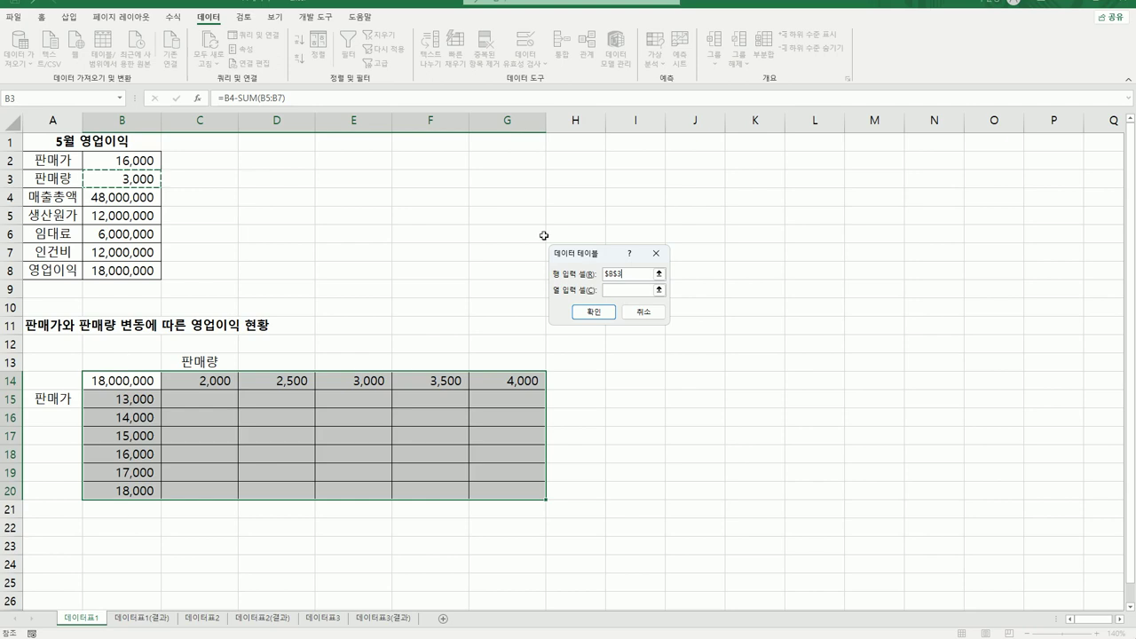
pyautogui.click(607, 289)
pyautogui.click(130, 159)
pyautogui.click(593, 312)
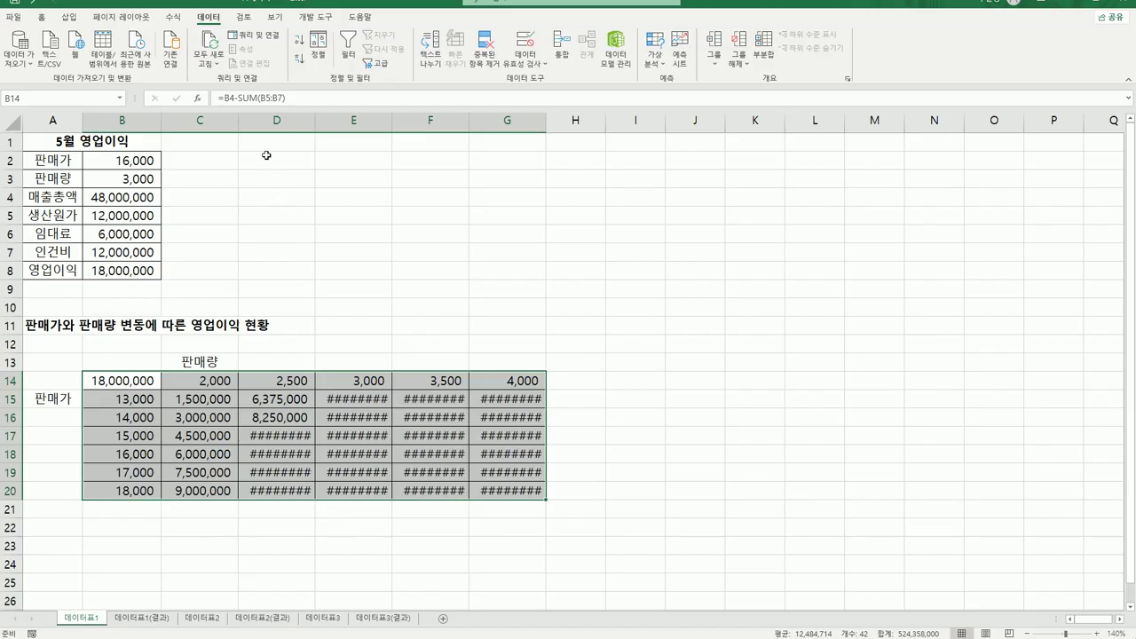
# Widen columns D to G to fit their values and check the formula in C15
pyautogui.moveTo(271, 122); pyautogui.dragTo(553, 120)
pyautogui.click(660, 469)
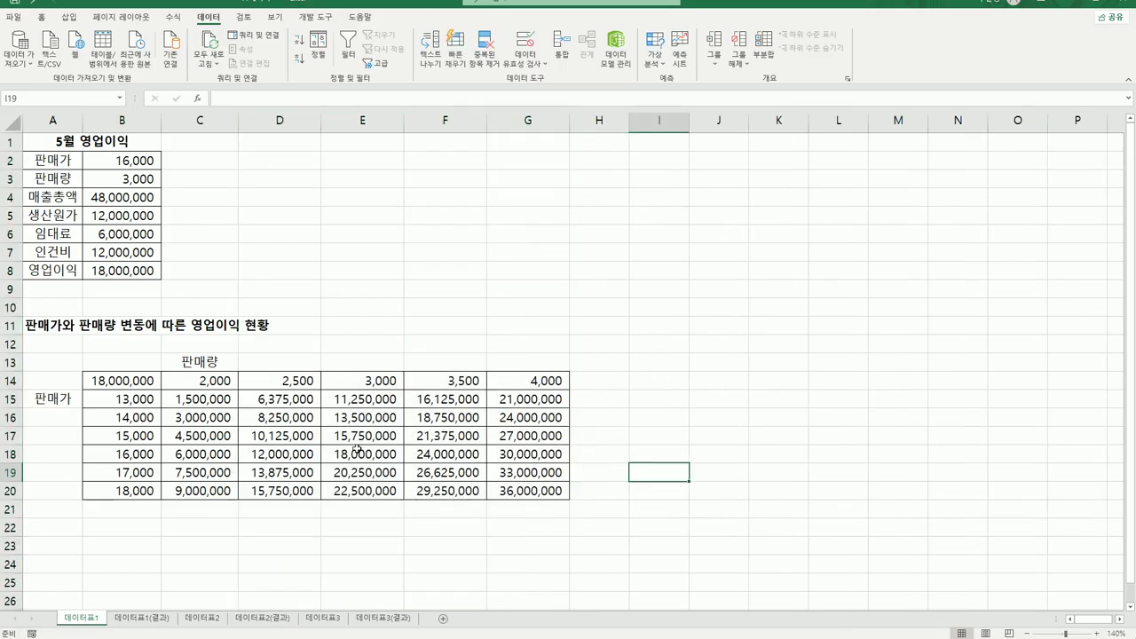
pyautogui.click(213, 401)
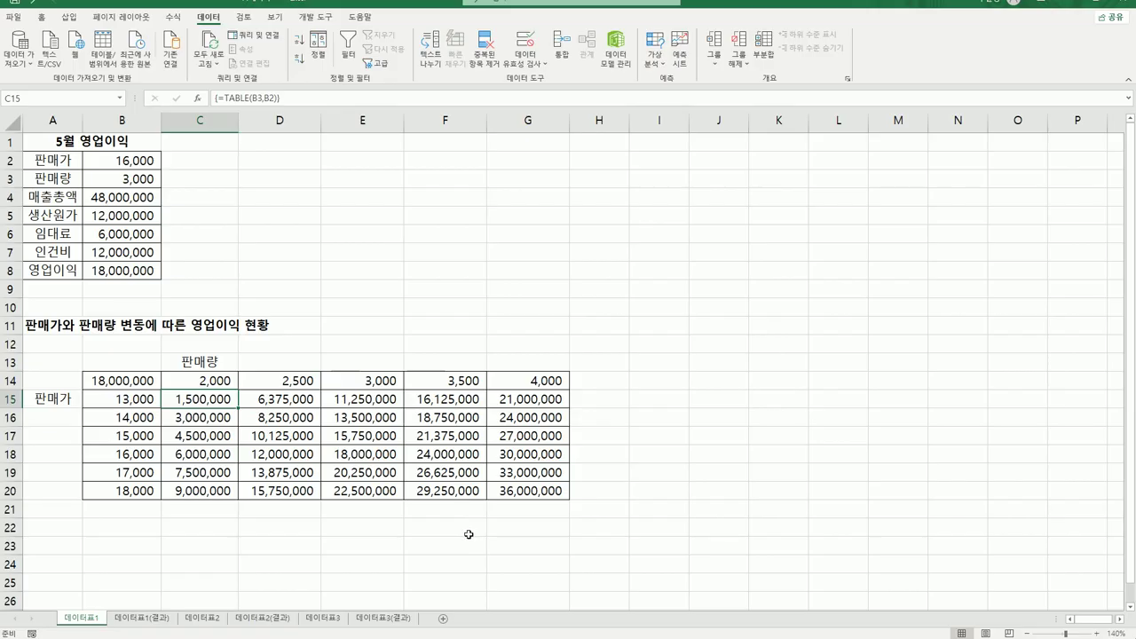
# Compare the completed 데이터표1 sheet with the 데이터표1(결과) sheet
pyautogui.click(155, 626)
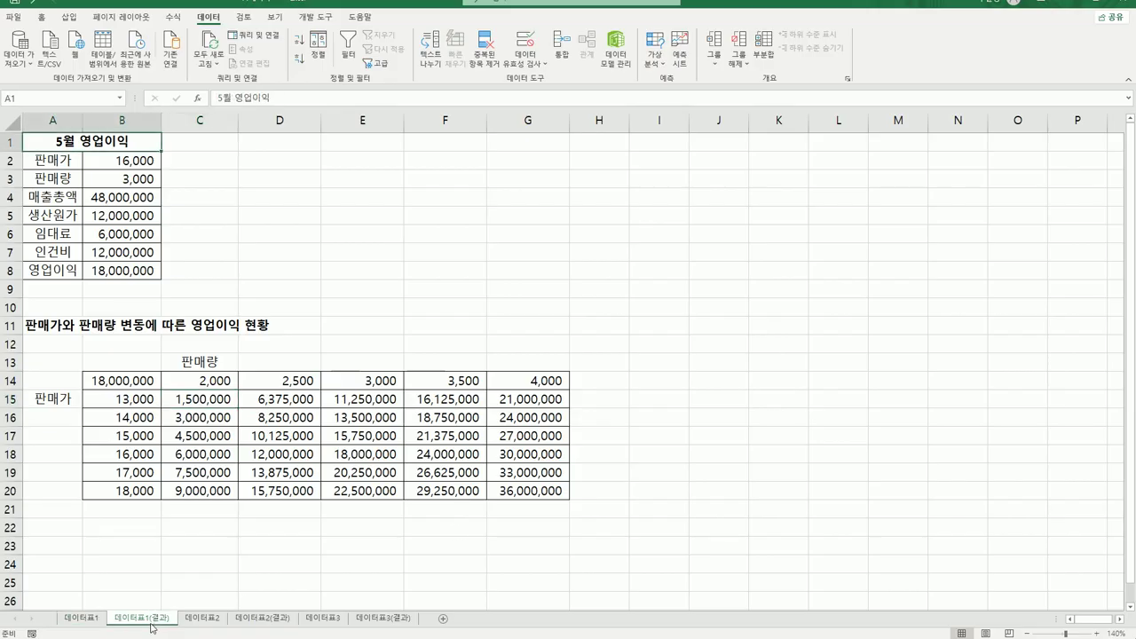
pyautogui.click(93, 629)
pyautogui.click(137, 625)
# Examine the 데이터표2 sheet's investment inputs in C2:C4, the 수익금 formula in C5, and the grid's rate and period headings
pyautogui.click(202, 619)
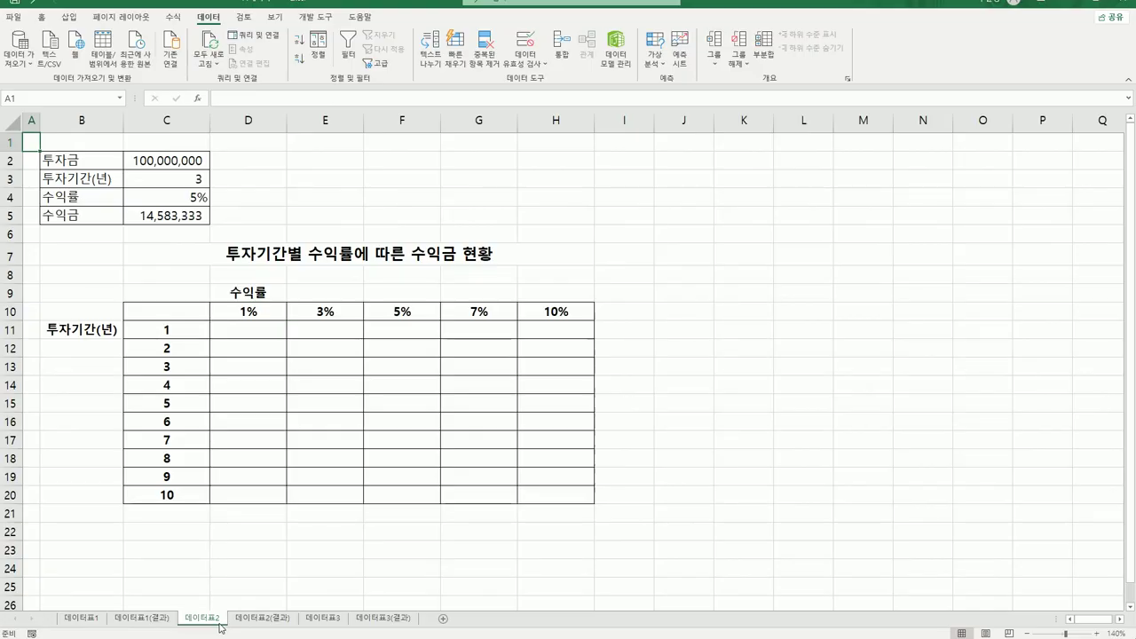
pyautogui.click(164, 164)
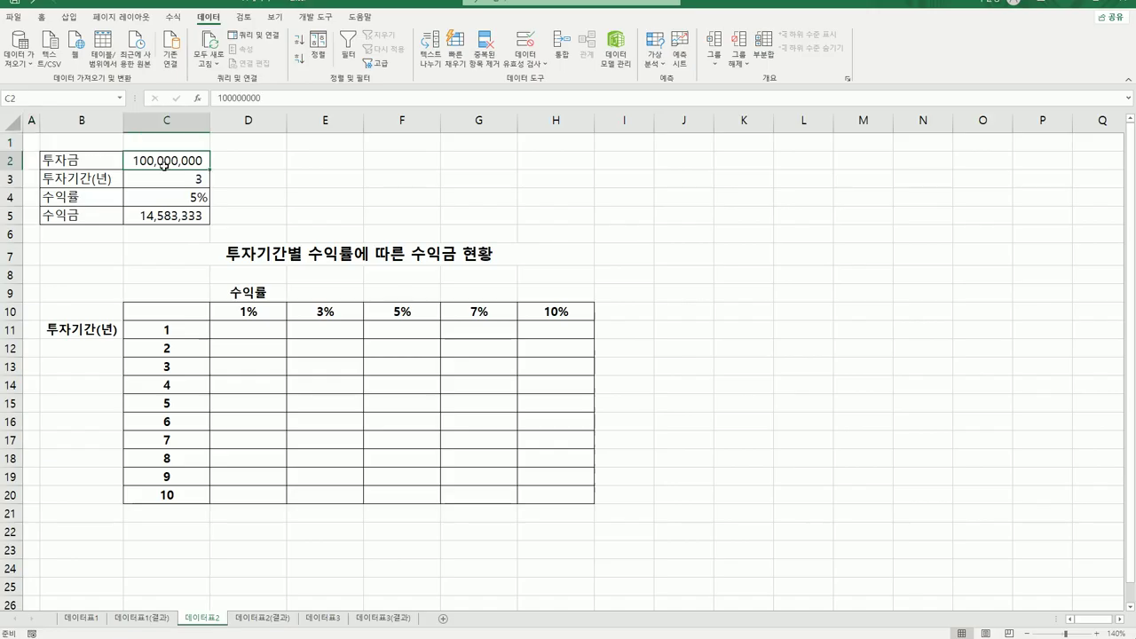
pyautogui.click(160, 181)
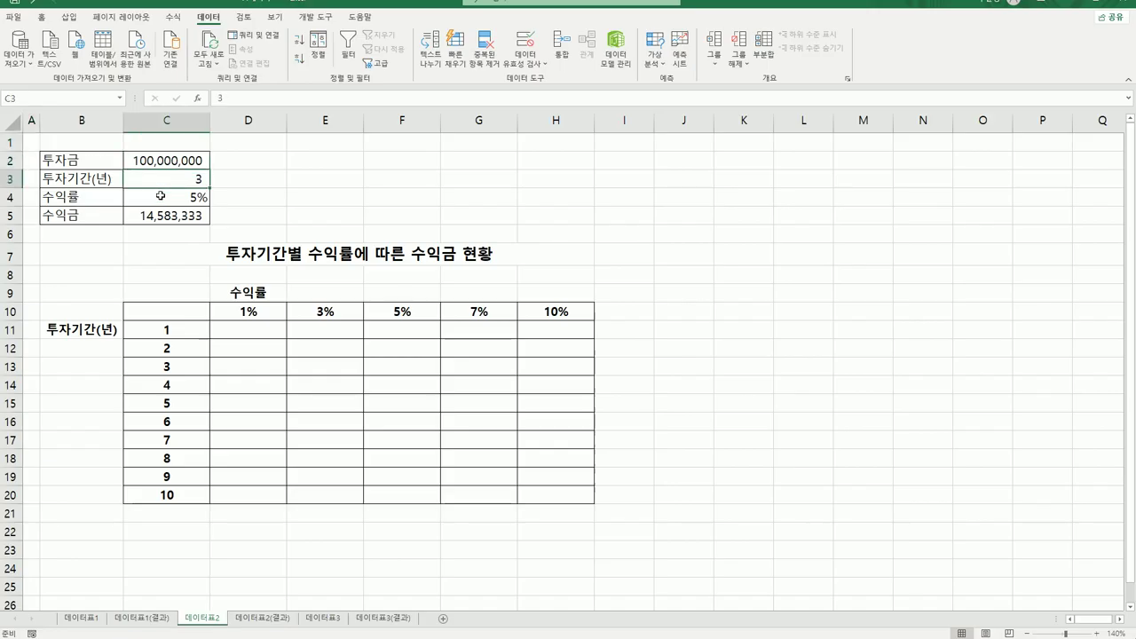
pyautogui.click(158, 195)
pyautogui.click(160, 219)
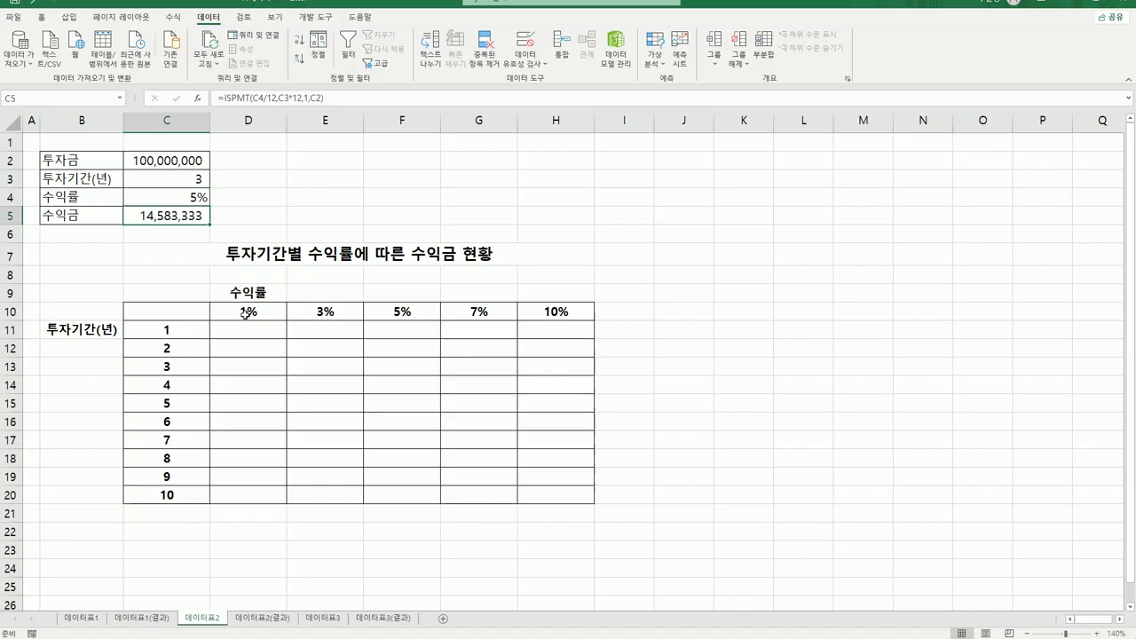
pyautogui.moveTo(245, 312); pyautogui.dragTo(560, 310)
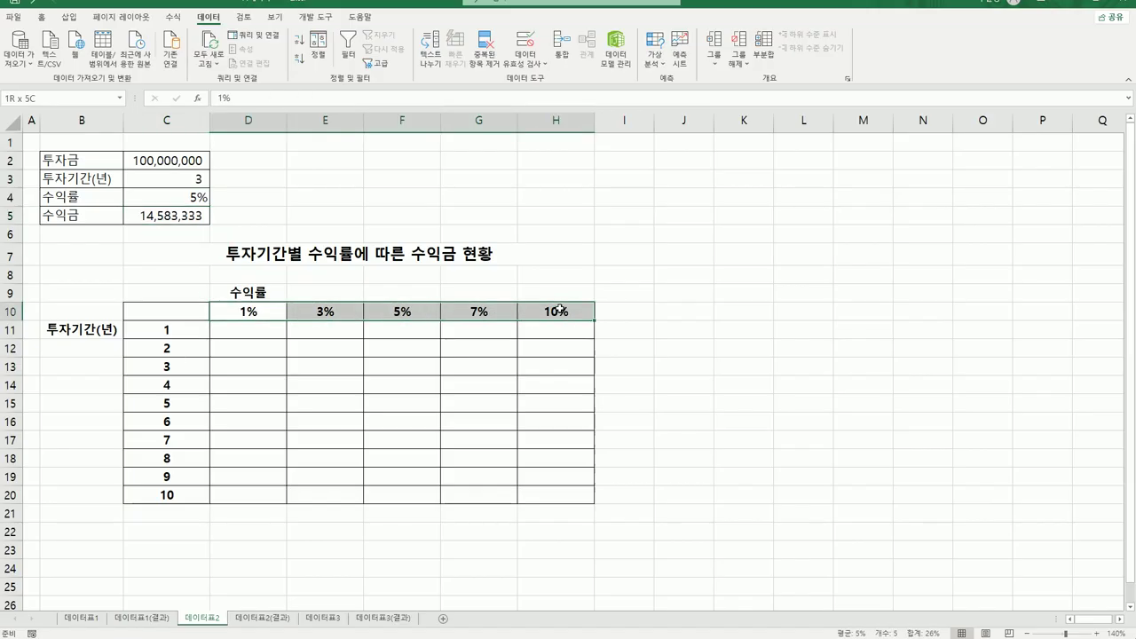
pyautogui.moveTo(160, 336); pyautogui.dragTo(150, 495)
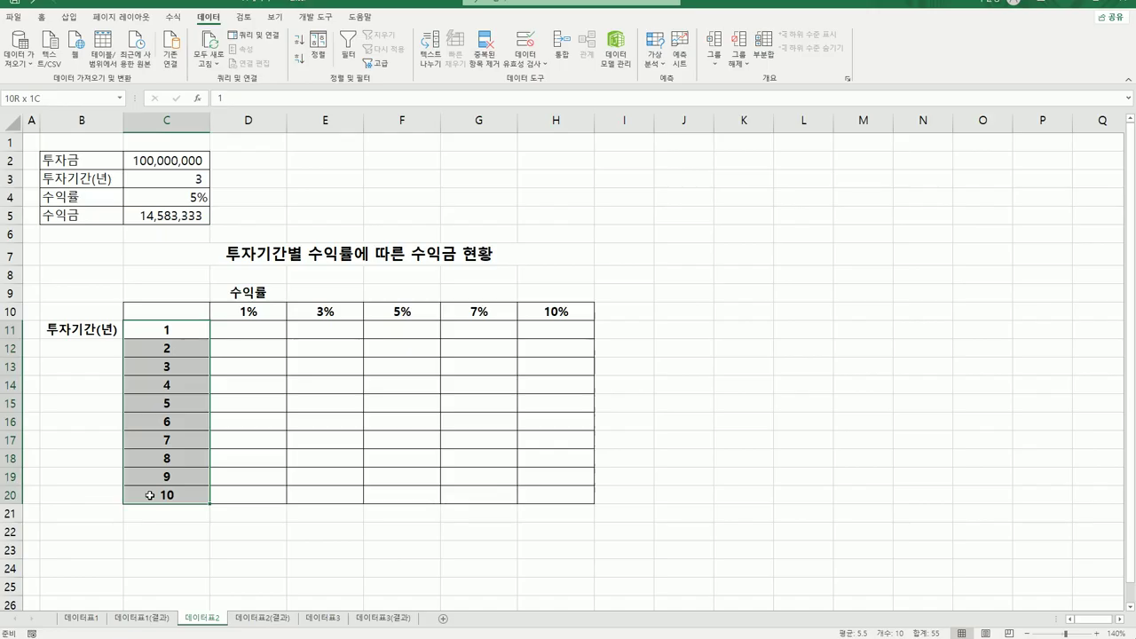
pyautogui.click(169, 314)
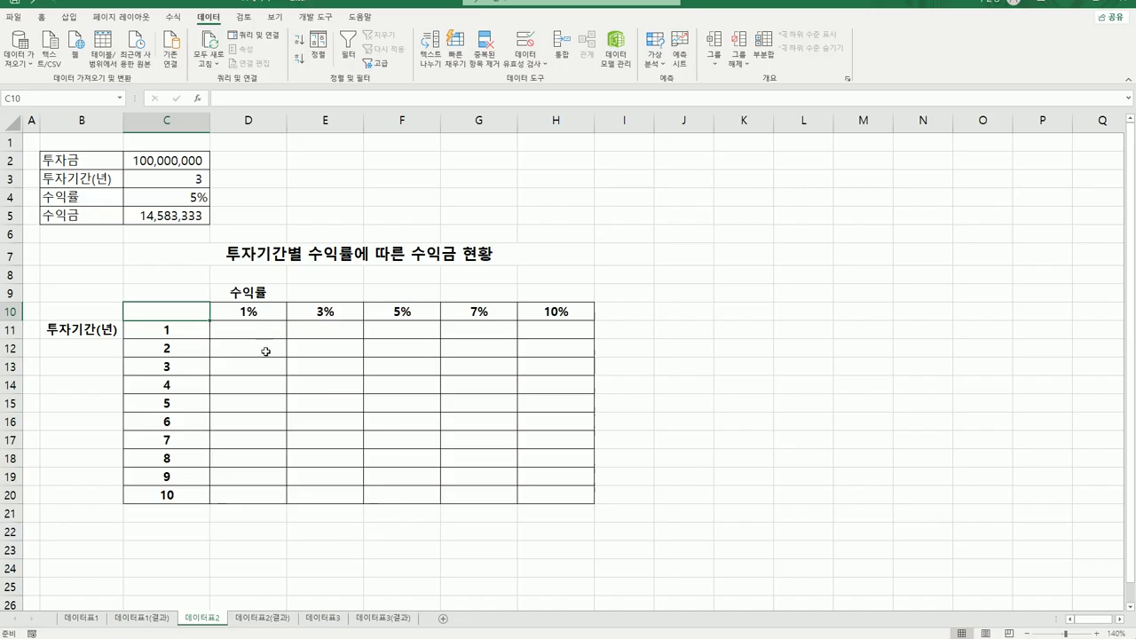
pyautogui.click(181, 213)
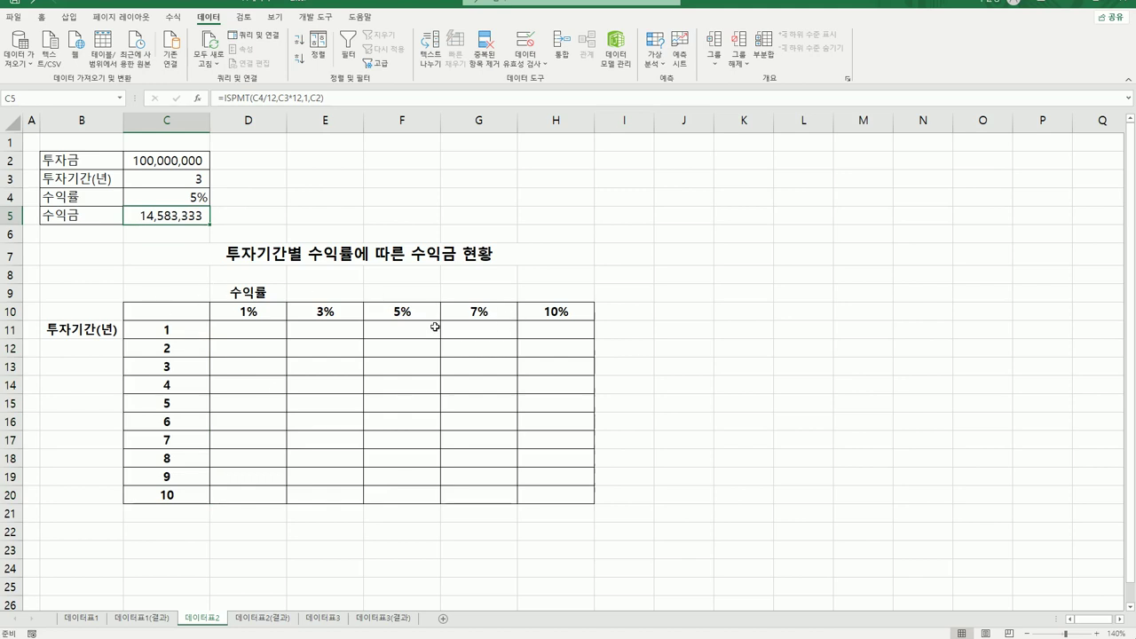
pyautogui.moveTo(222, 313); pyautogui.dragTo(532, 323)
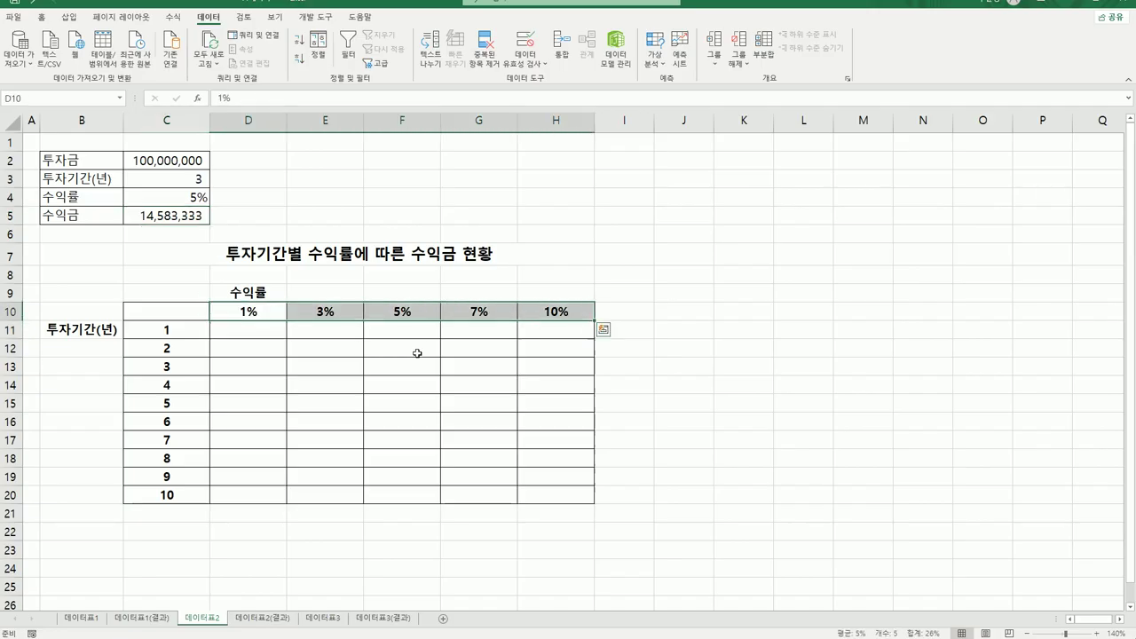
pyautogui.moveTo(163, 339); pyautogui.dragTo(189, 492)
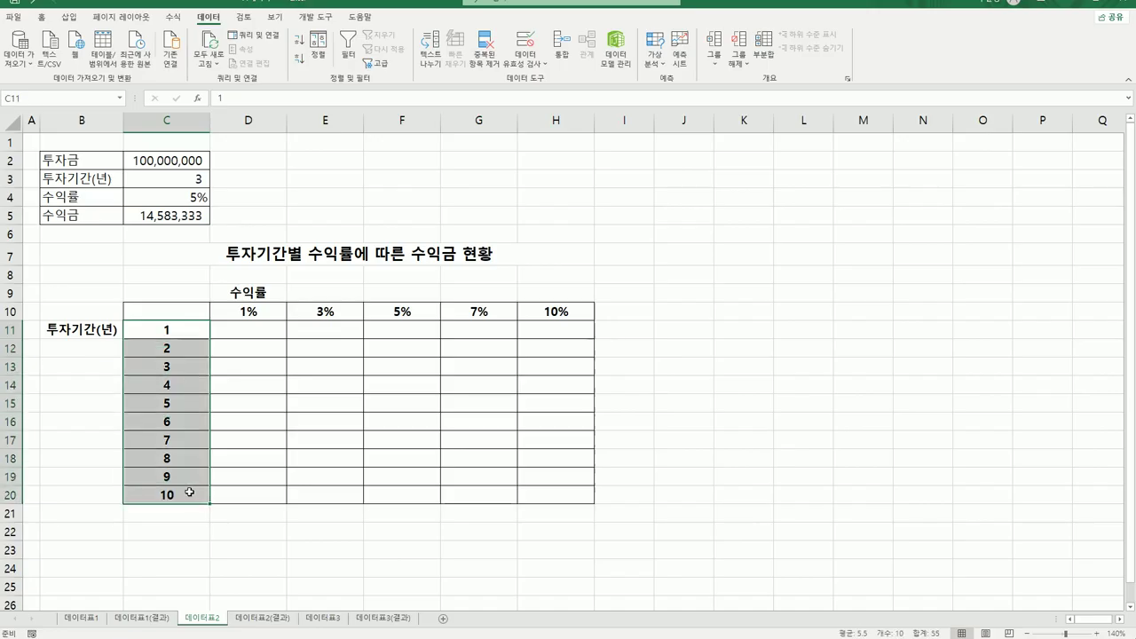
# Try referencing the 수익금 result in the grid's corner cell C10 with =C5, and clear the cell again
pyautogui.click(157, 310)
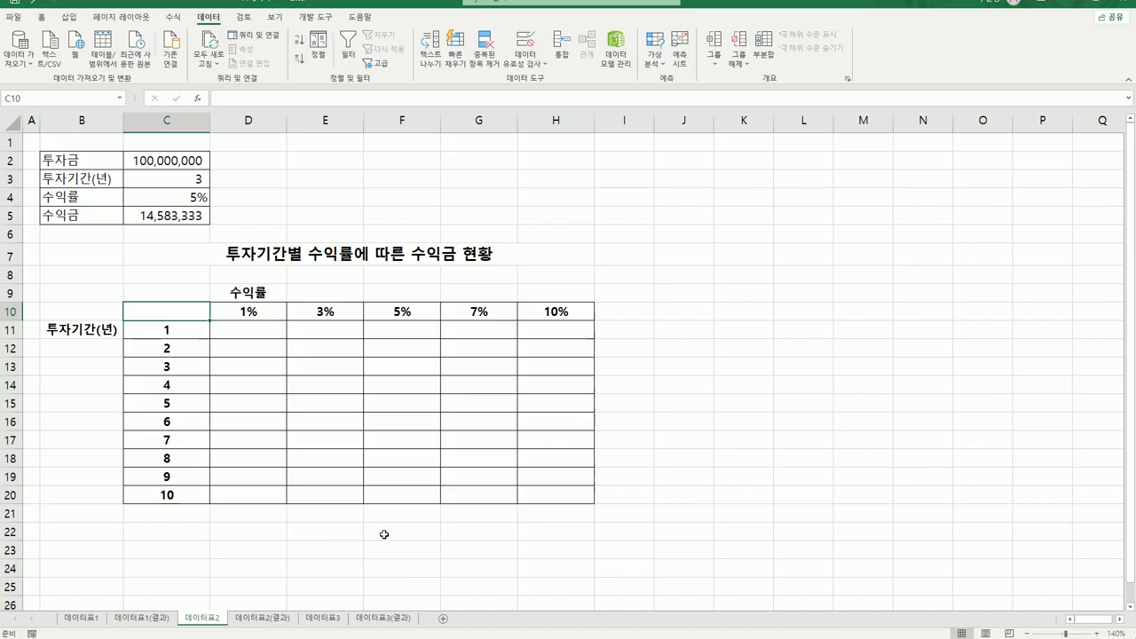
pyautogui.write('=')
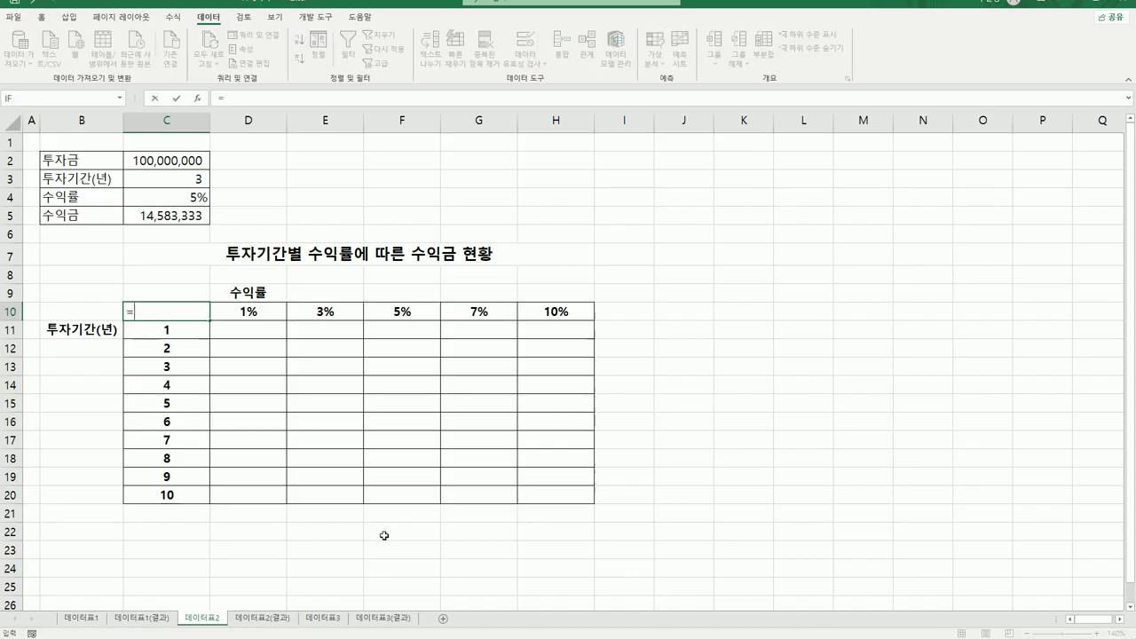
pyautogui.click(154, 216)
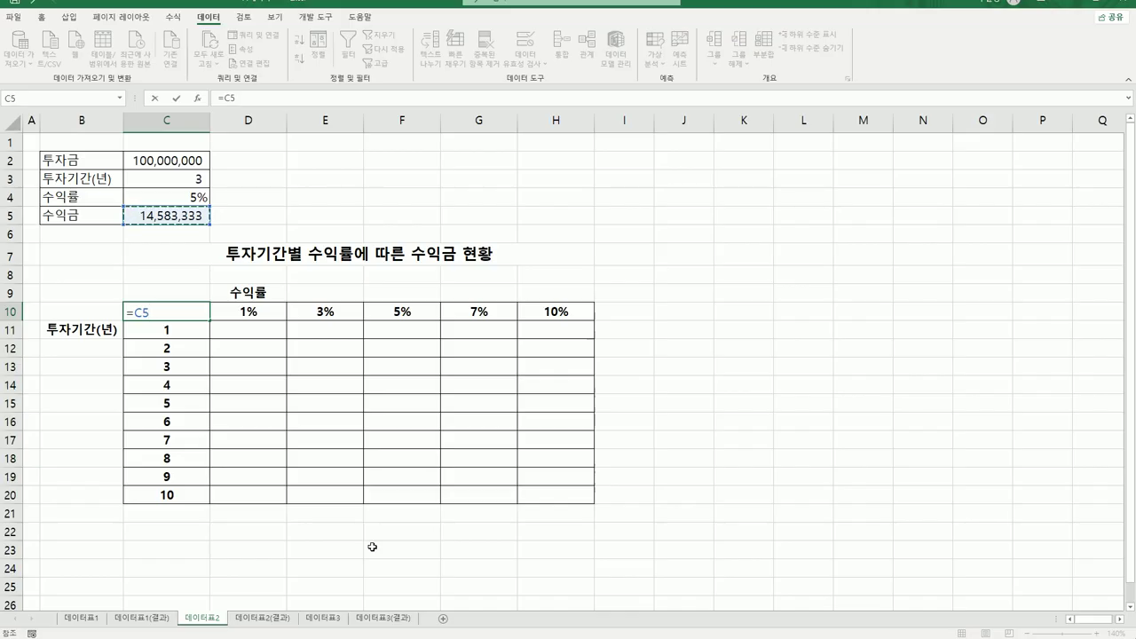
pyautogui.hotkey('ctrl', 'Return')
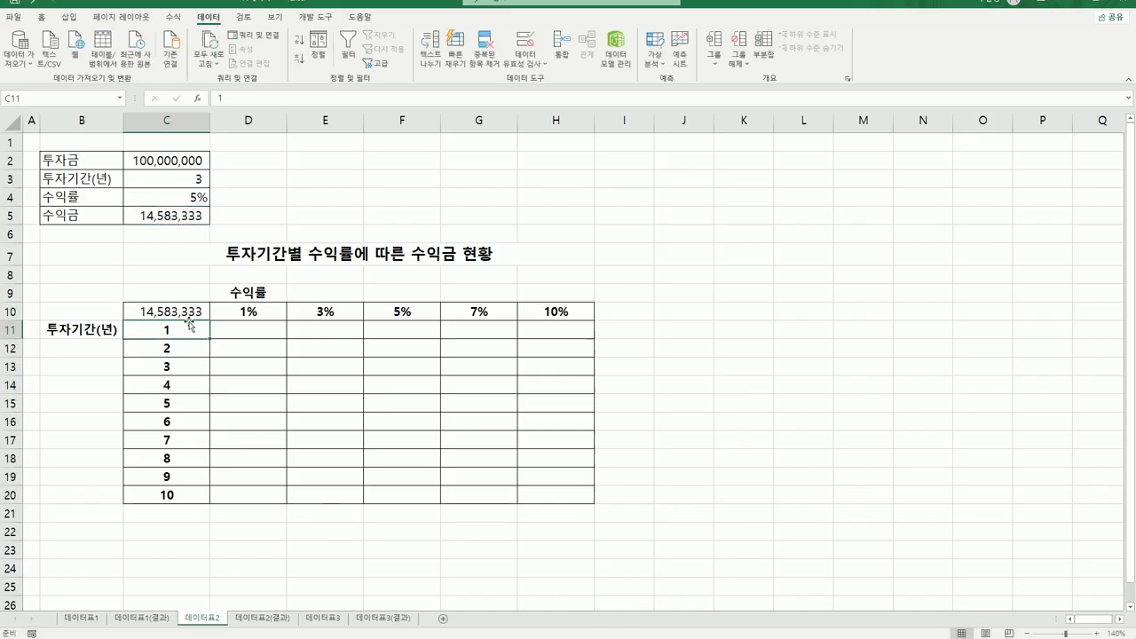
pyautogui.click(196, 313)
pyautogui.press('Delete')
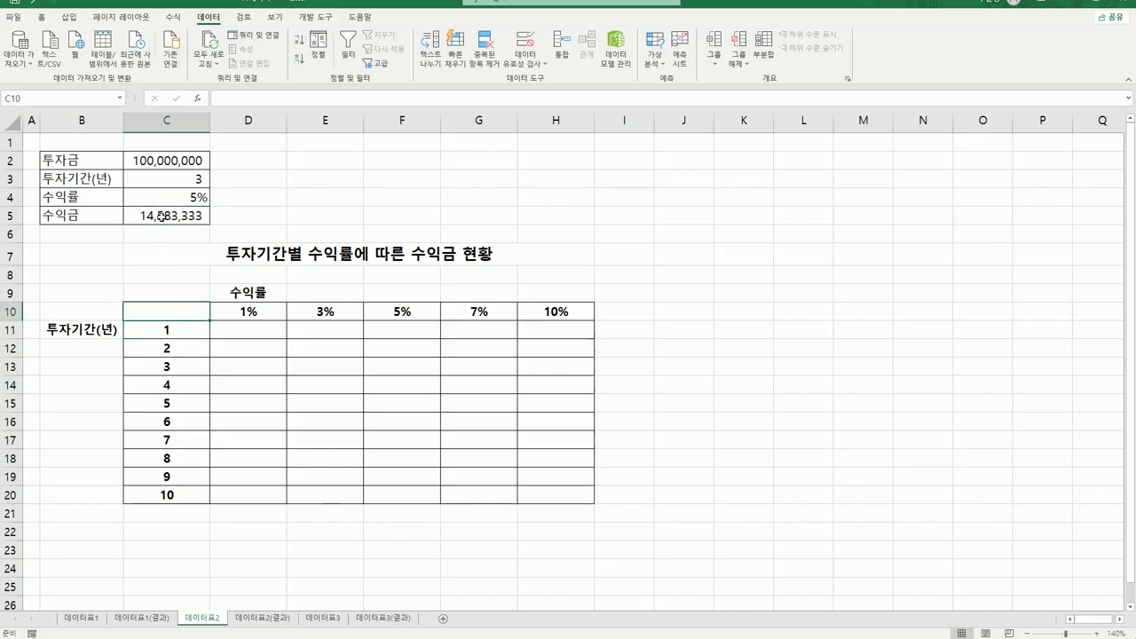
# Copy the formula text =ISPMT(C4/12,C3*12,1,C2) from C5 into the grid's corner cell C10
pyautogui.click(161, 217)
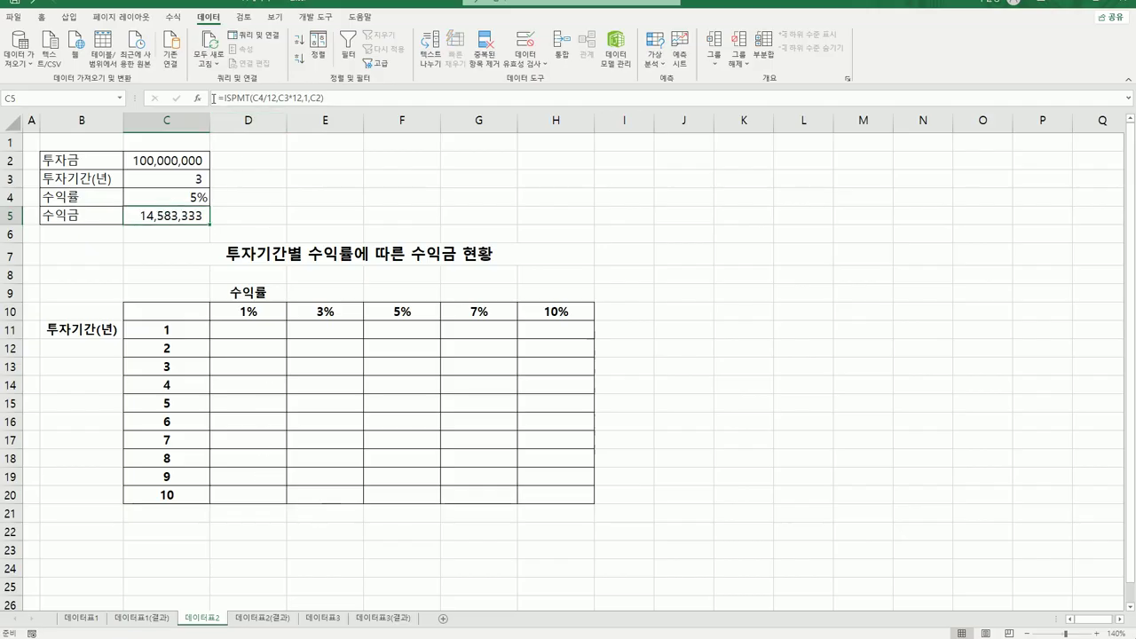
pyautogui.moveTo(215, 98); pyautogui.dragTo(394, 92)
pyautogui.hotkey('ctrl', 'c')
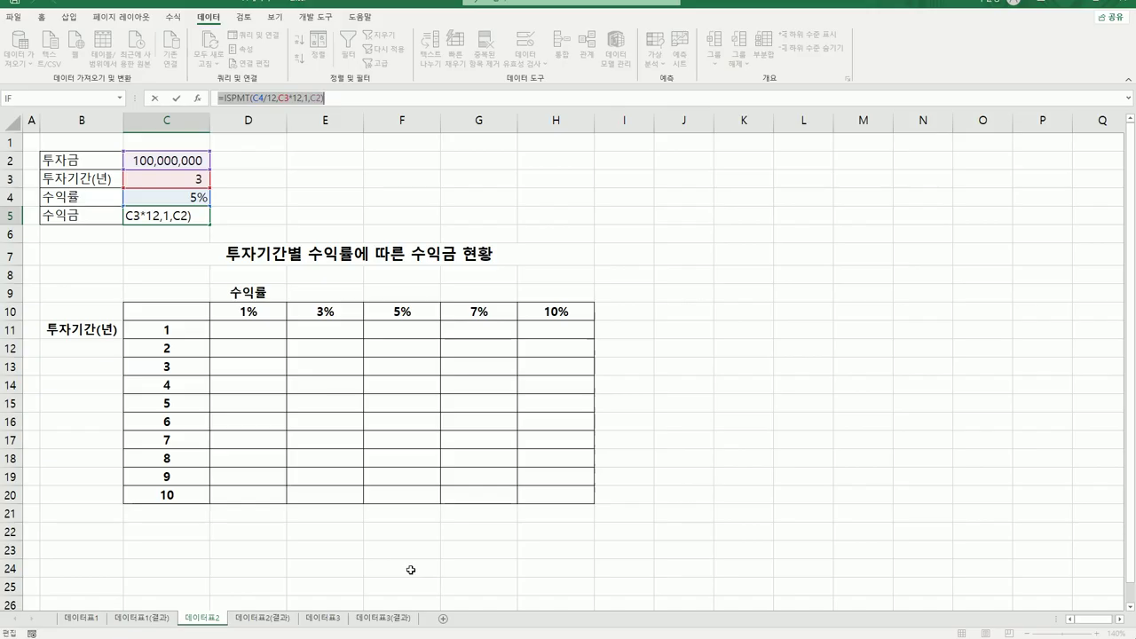
pyautogui.press('Escape')
pyautogui.click(185, 312)
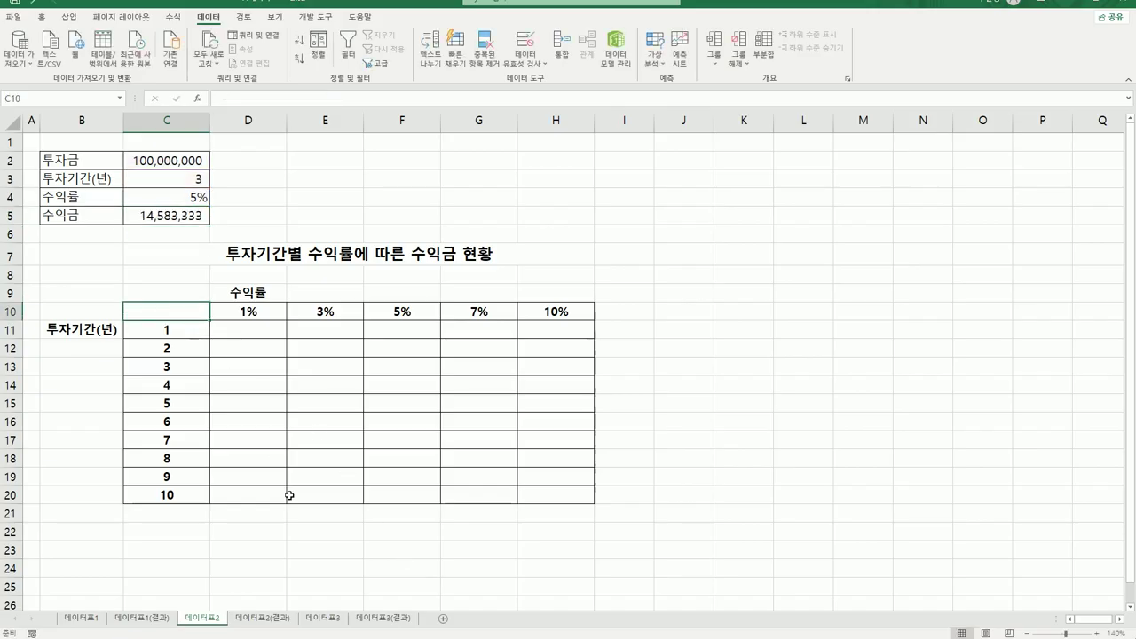
pyautogui.hotkey('ctrl', 'v')
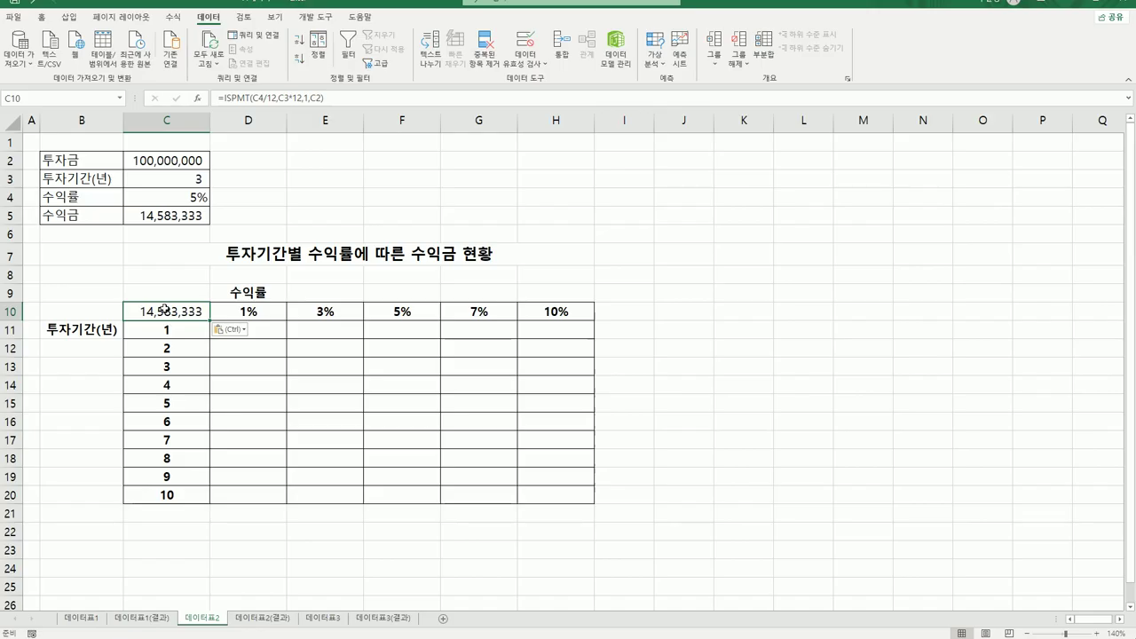
# Create a what-if data table over C10:H20 with row input cell $C$4 and column input cell C3
pyautogui.moveTo(165, 308); pyautogui.dragTo(530, 493)
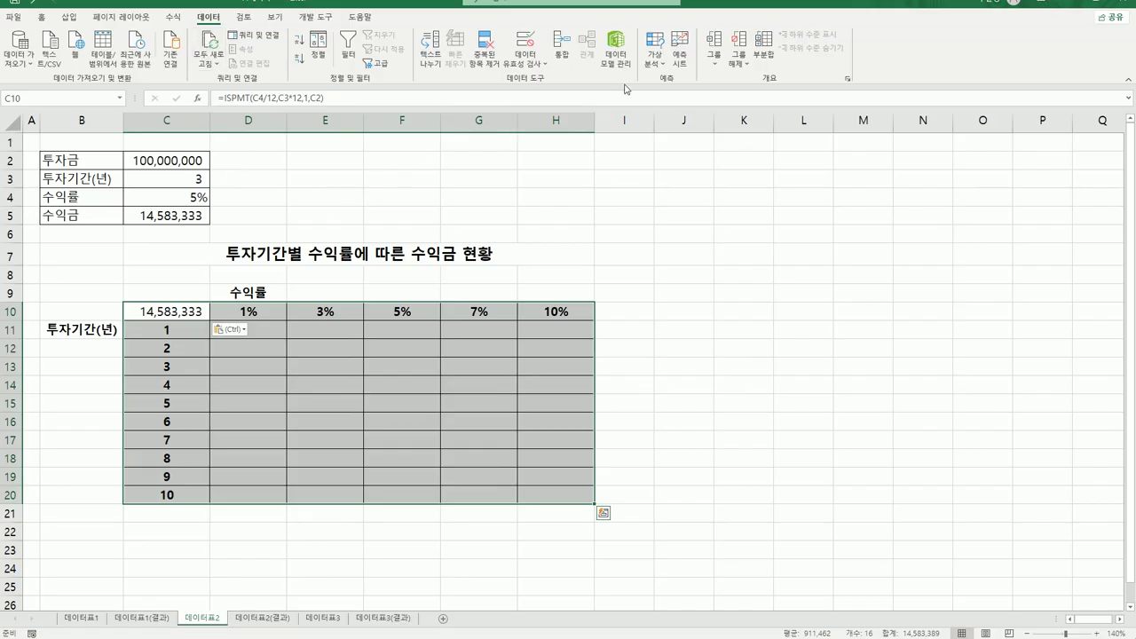
pyautogui.click(655, 57)
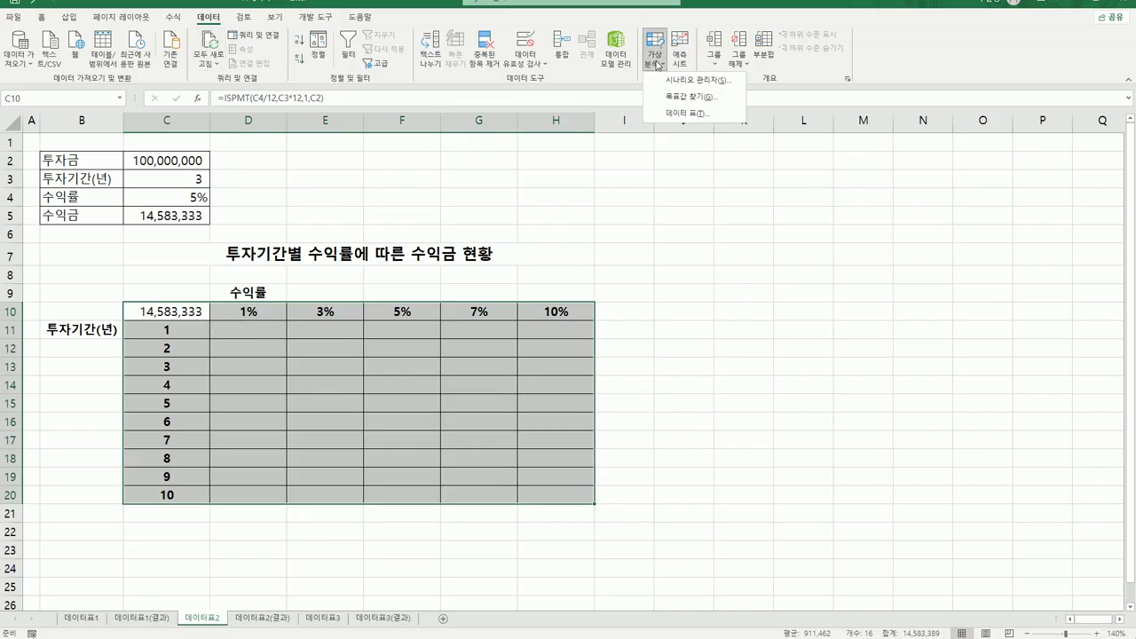
pyautogui.click(672, 114)
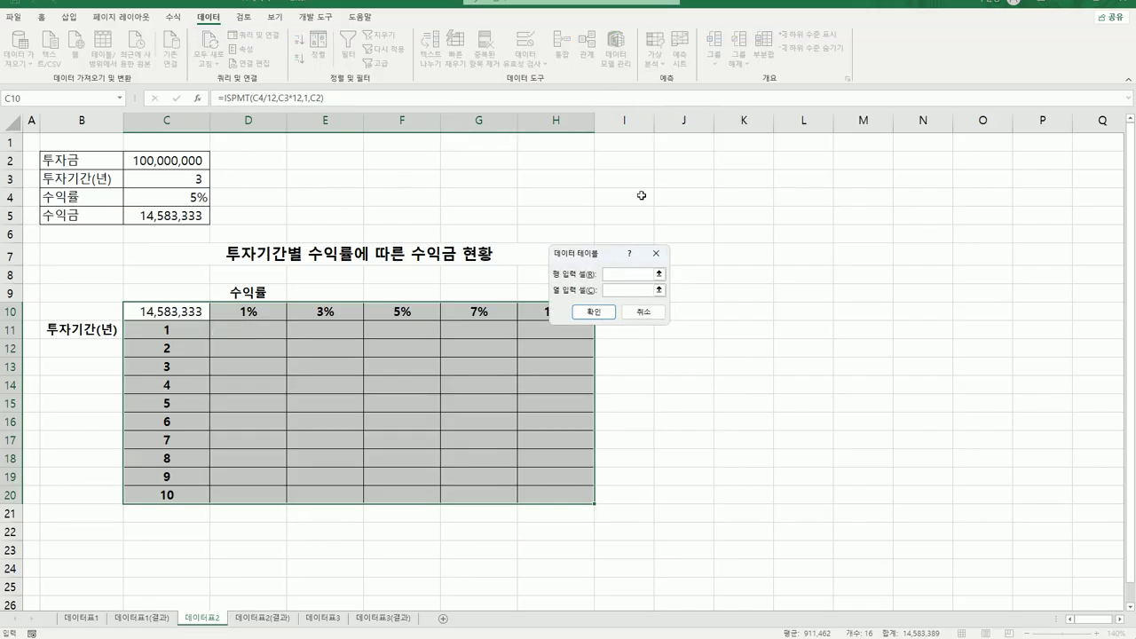
pyautogui.moveTo(606, 254); pyautogui.dragTo(727, 221)
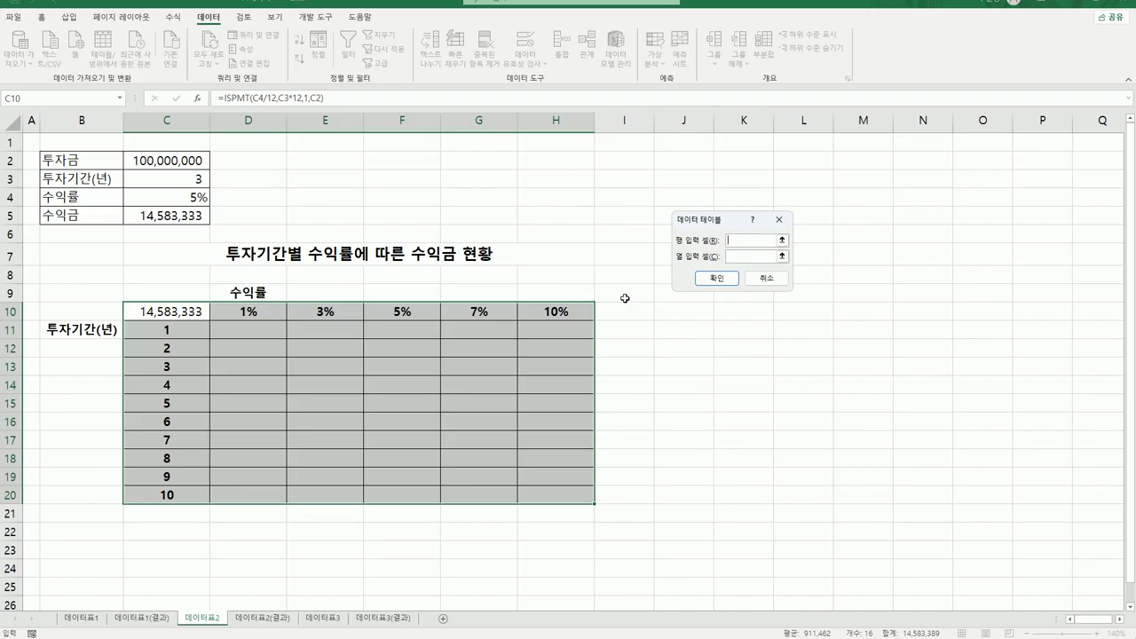
pyautogui.click(197, 201)
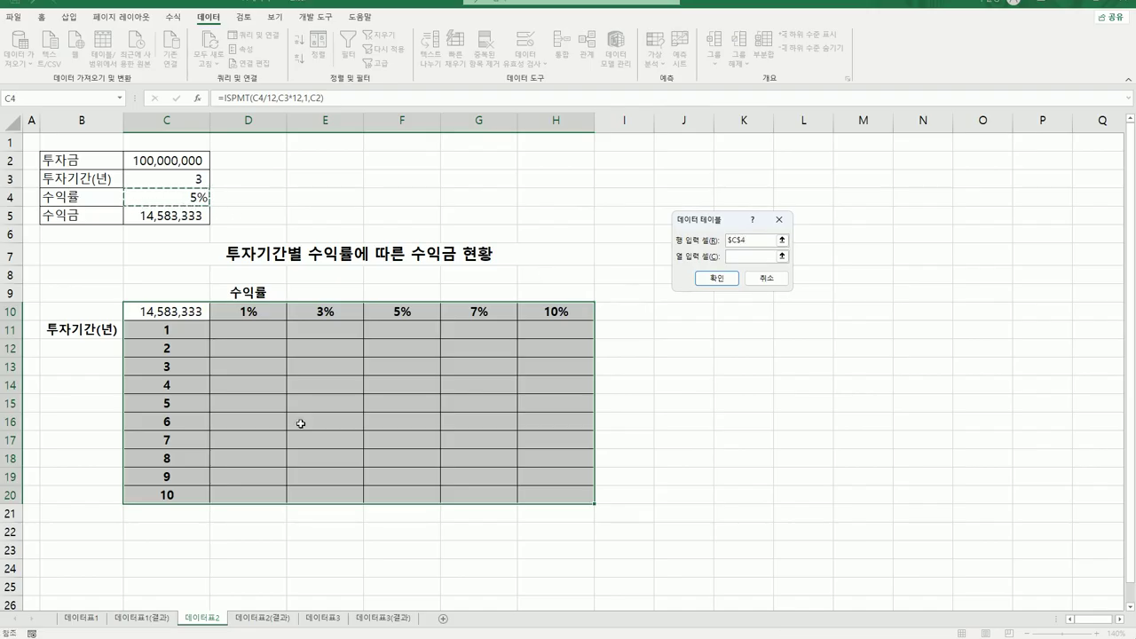
pyautogui.click(743, 256)
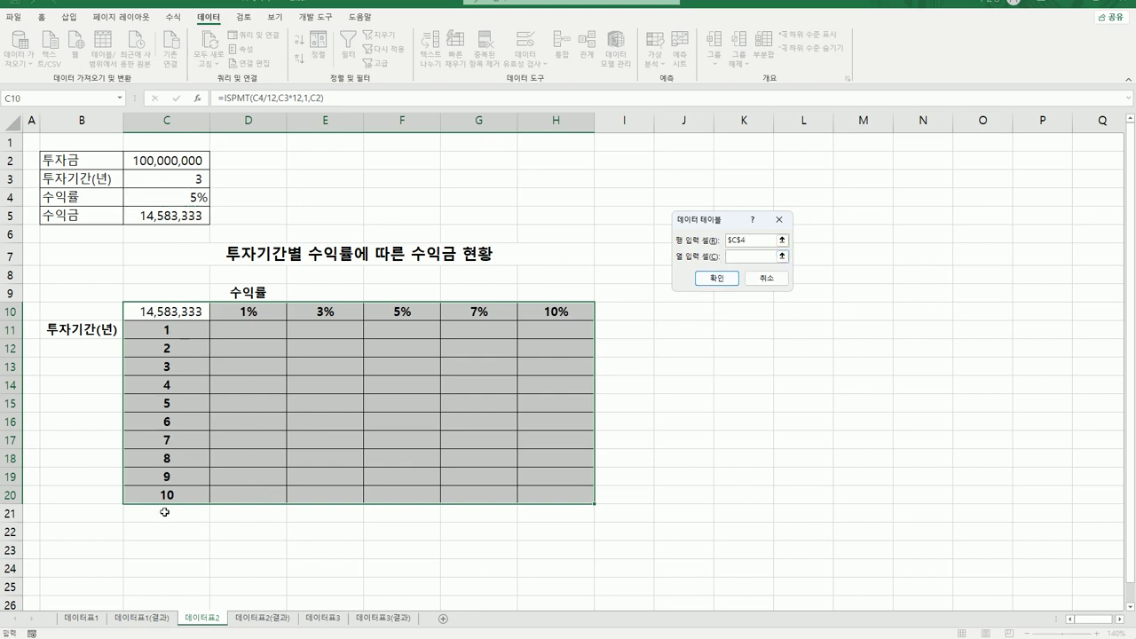
pyautogui.click(173, 177)
pyautogui.click(707, 284)
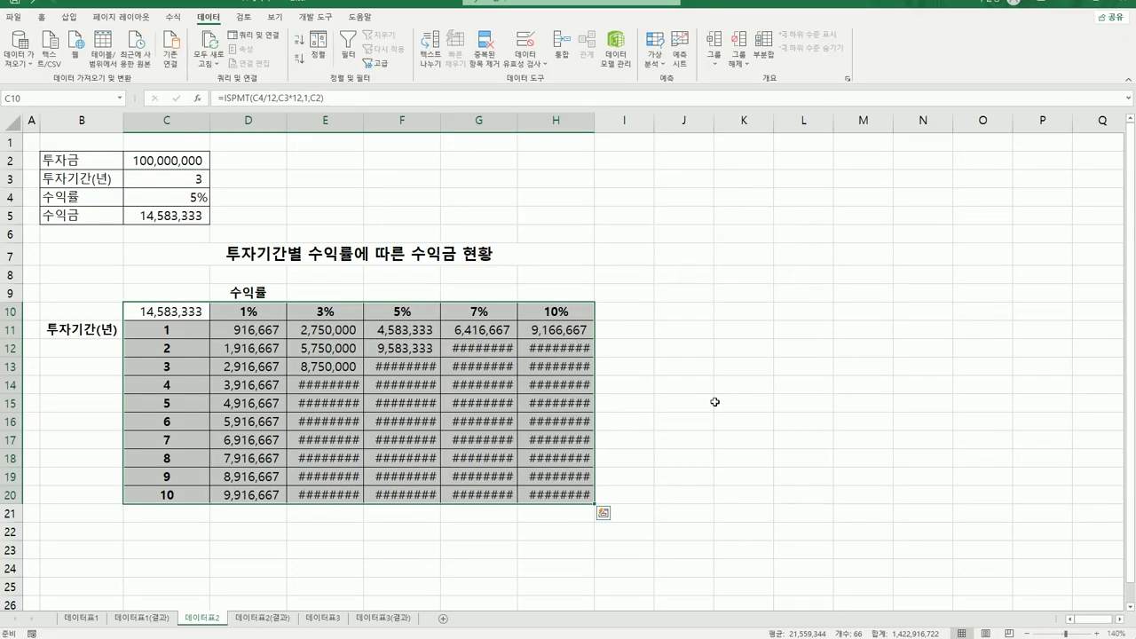
# Widen columns E to H to fit their values and check the table against the 데이터표2(결과) sheet
pyautogui.moveTo(334, 124); pyautogui.dragTo(594, 118)
pyautogui.doubleClick(594, 114)
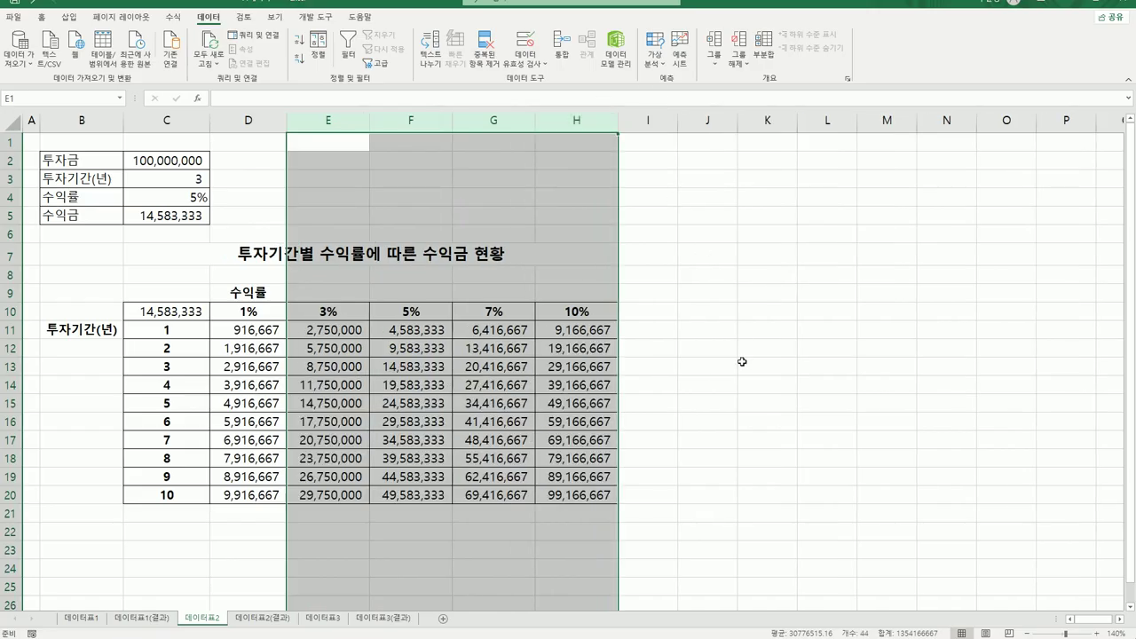
pyautogui.click(739, 382)
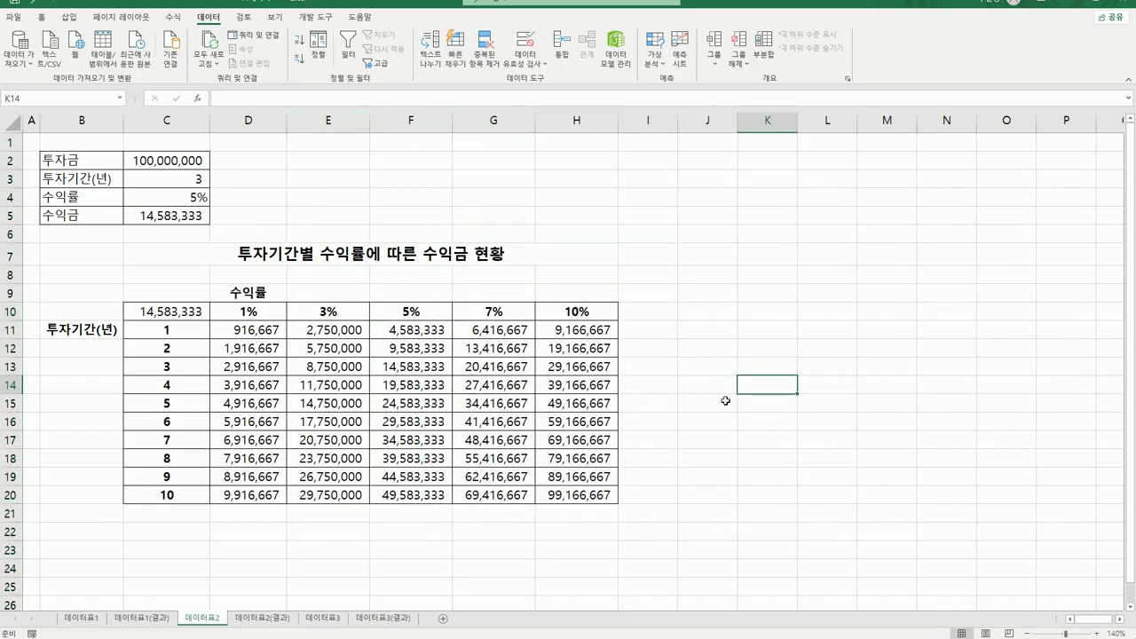
pyautogui.click(259, 620)
pyautogui.hotkey('ctrl', 'pageup')
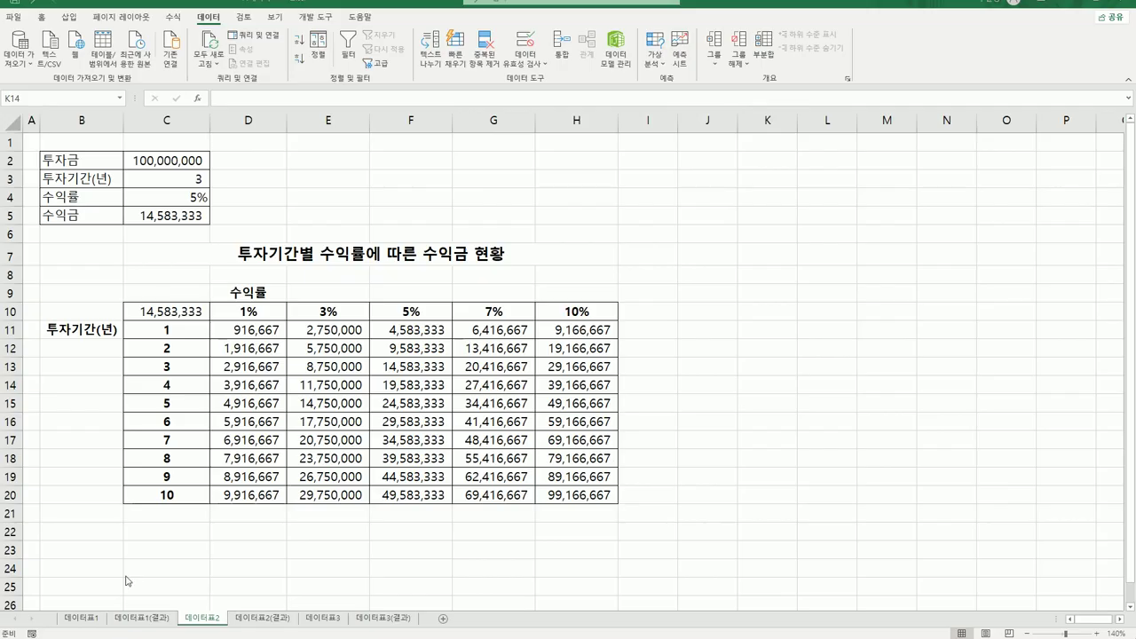
# Compare the layout of the 데이터표3 interest-rate table, including F6:F12 and G5, with the two-variable tables on 데이터표1 and 데이터표2
pyautogui.click(324, 619)
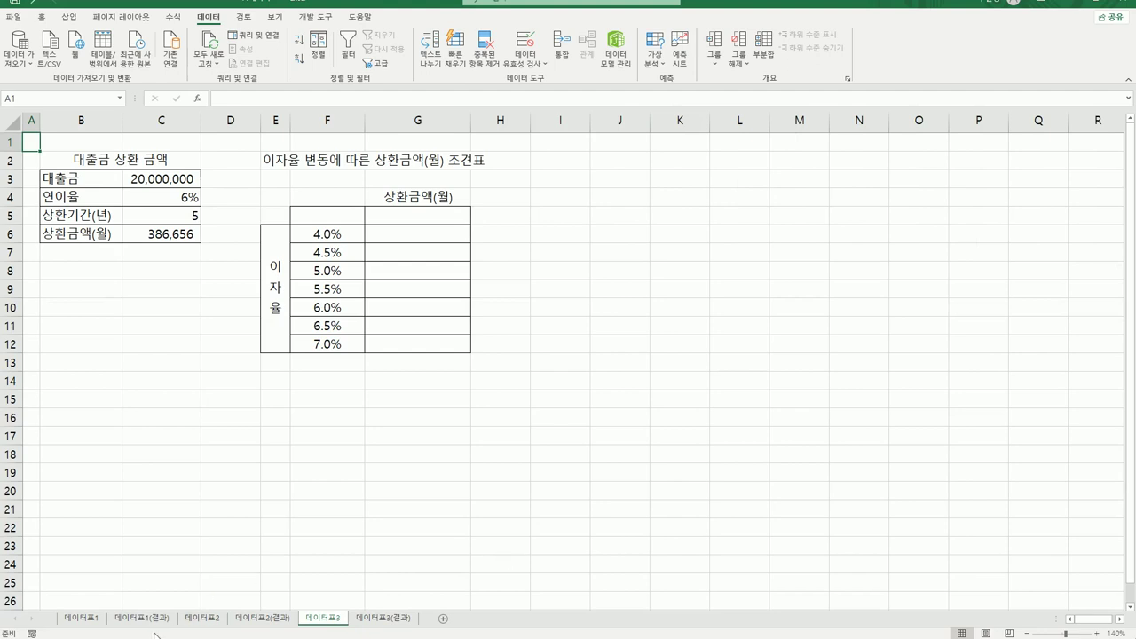
pyautogui.click(82, 621)
pyautogui.click(213, 621)
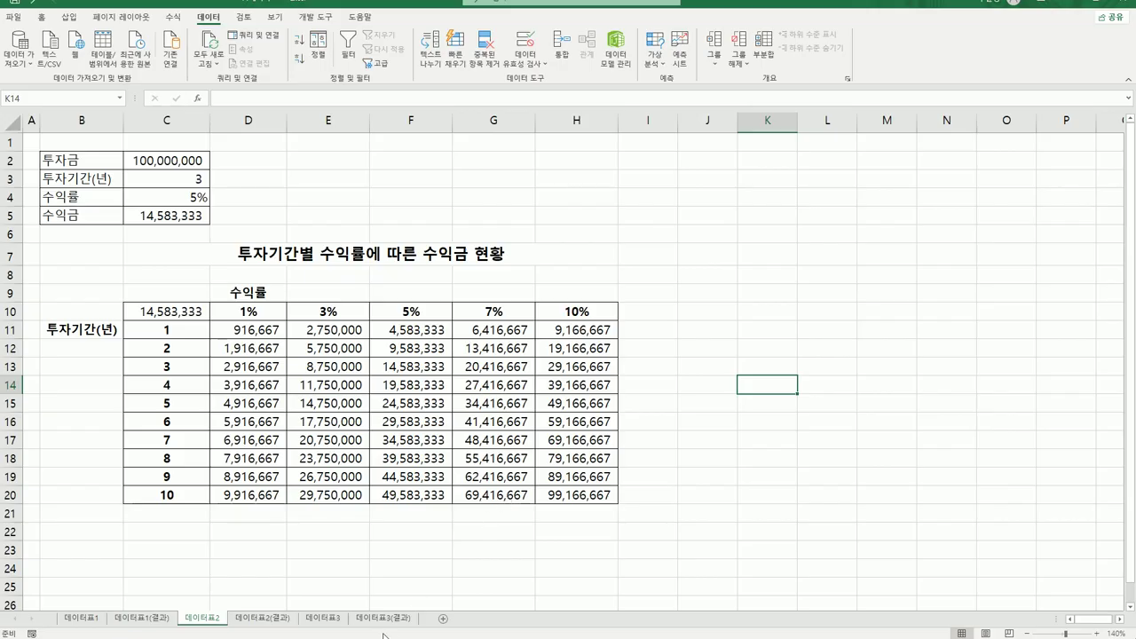
pyautogui.click(340, 620)
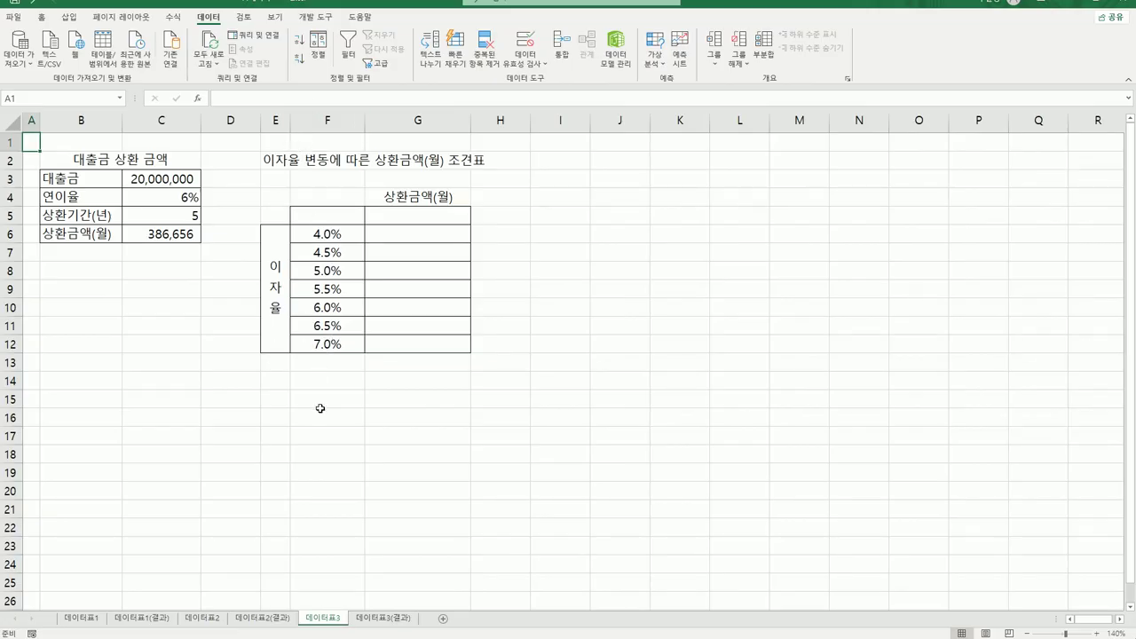
pyautogui.moveTo(318, 235); pyautogui.dragTo(327, 347)
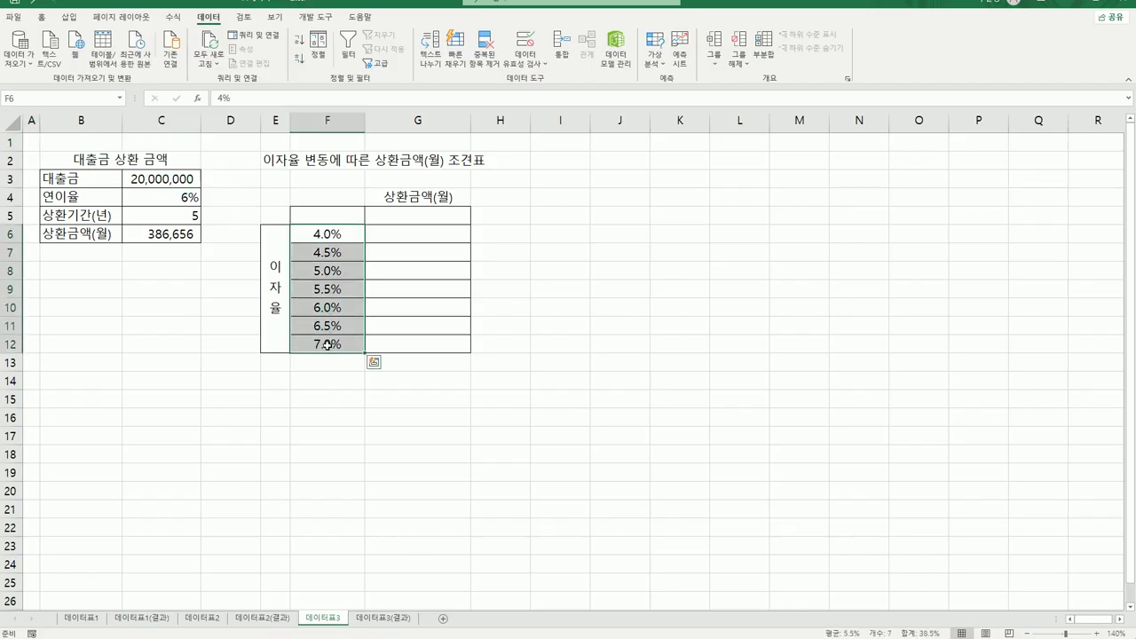
pyautogui.click(396, 217)
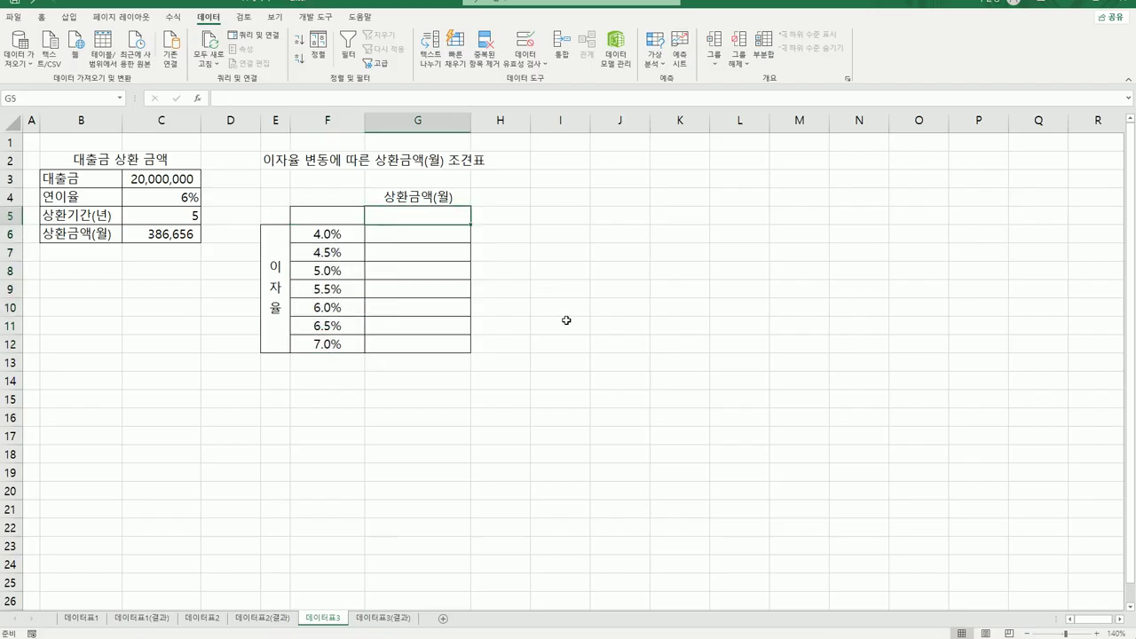
pyautogui.click(213, 620)
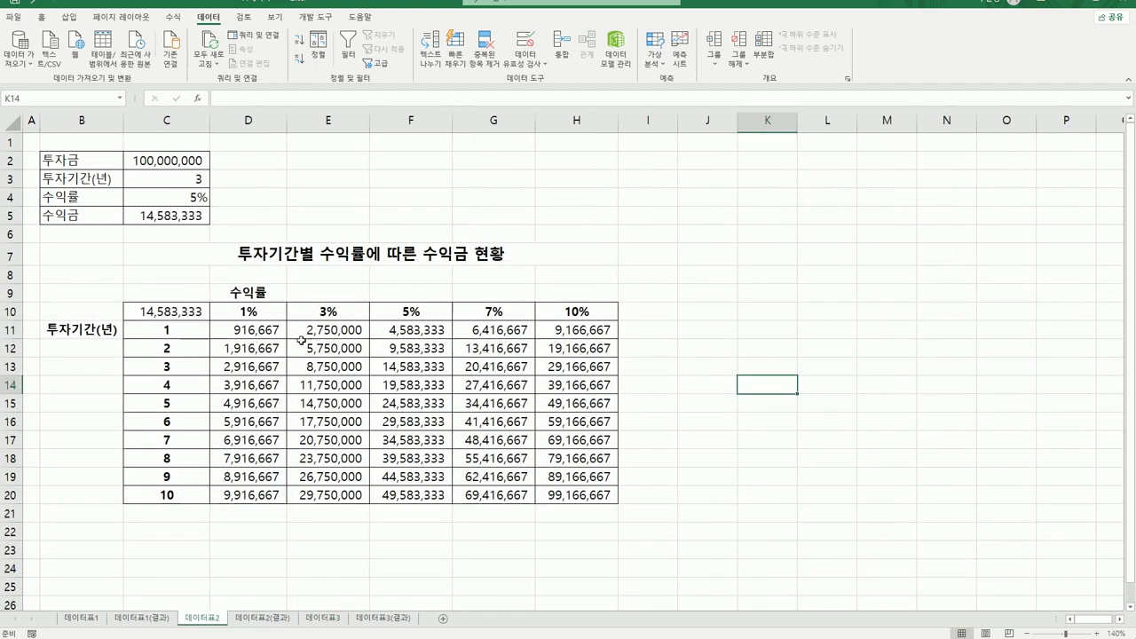
# Review the corner formula C10 on 데이터표2, and on 데이터표3 the empty cells G5:G12 and the PMT formula in C6
pyautogui.click(184, 312)
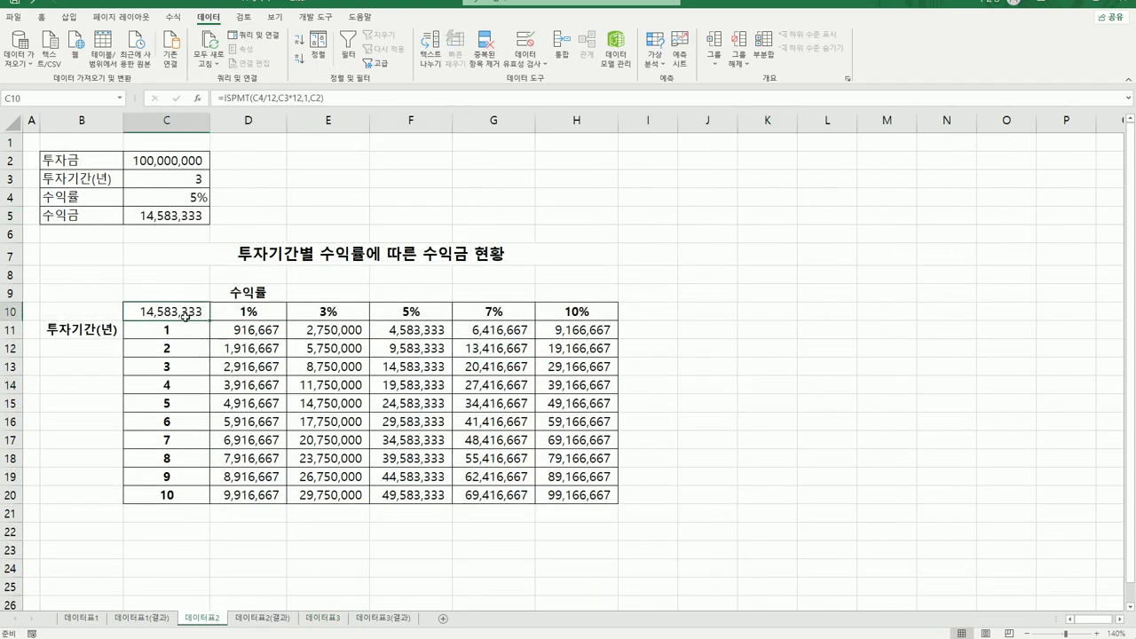
pyautogui.click(317, 622)
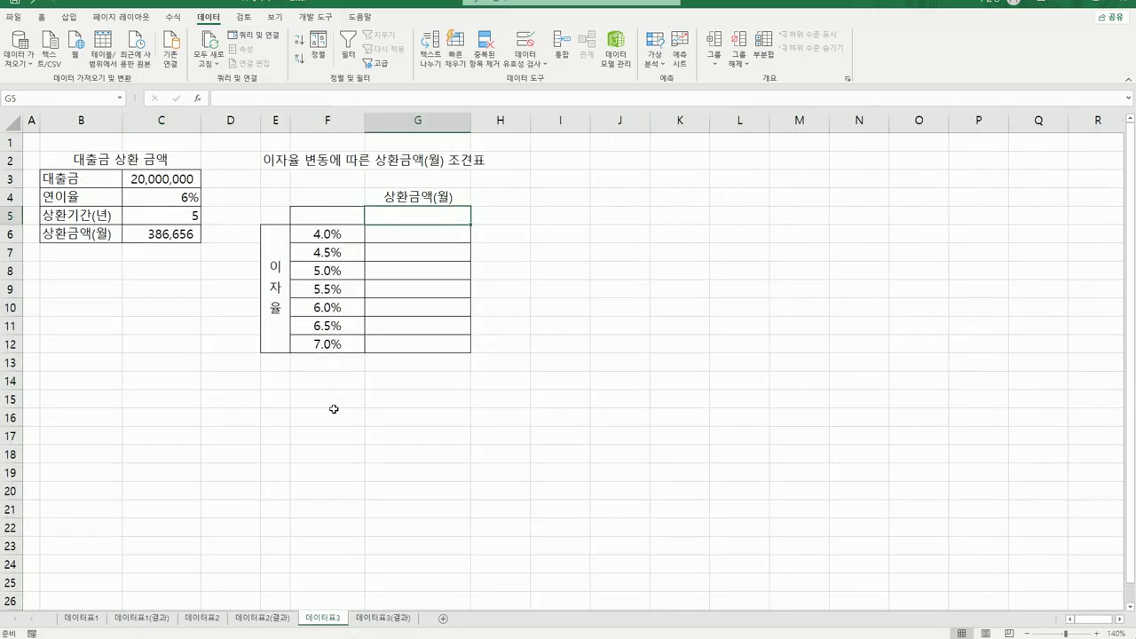
pyautogui.click(430, 238)
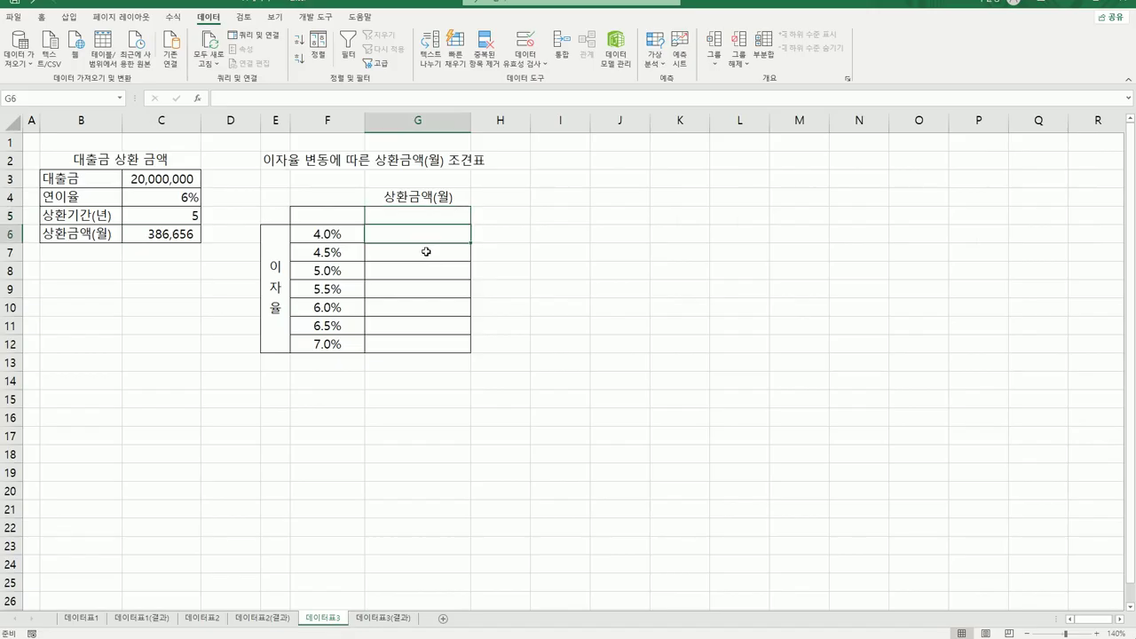
pyautogui.click(427, 253)
pyautogui.click(424, 270)
pyautogui.click(426, 292)
pyautogui.click(421, 330)
pyautogui.click(419, 344)
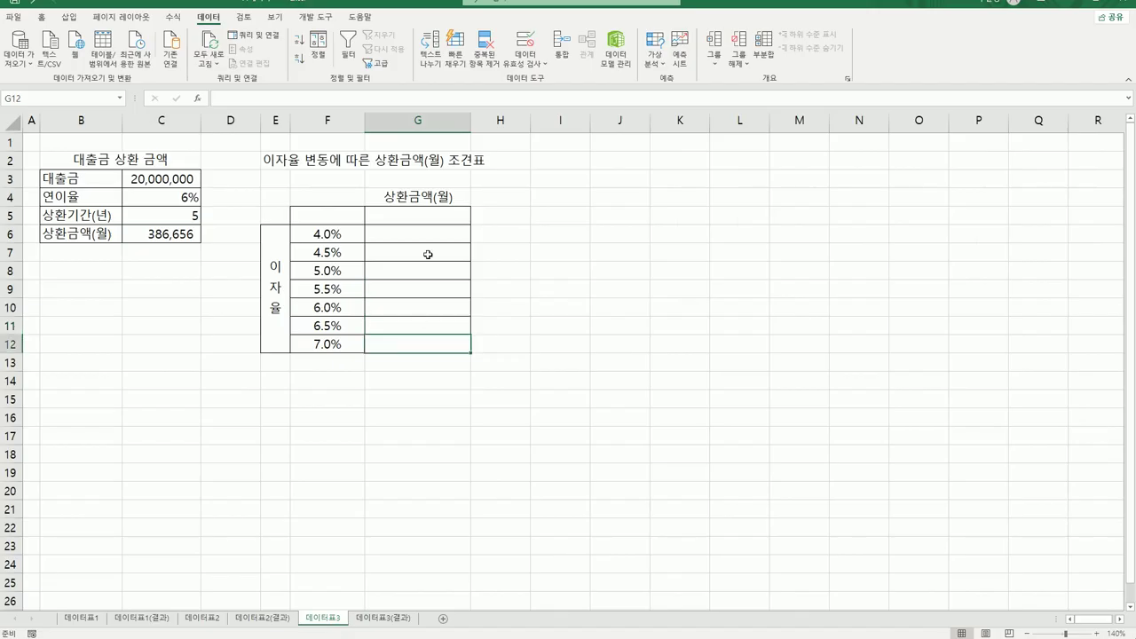
pyautogui.click(426, 215)
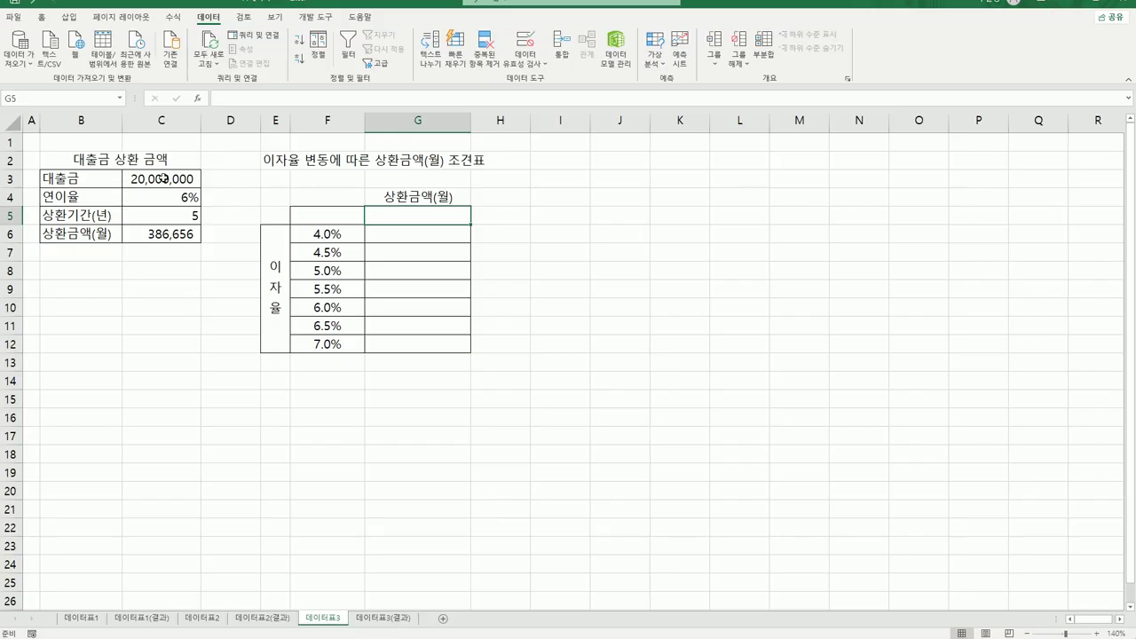
pyautogui.click(182, 233)
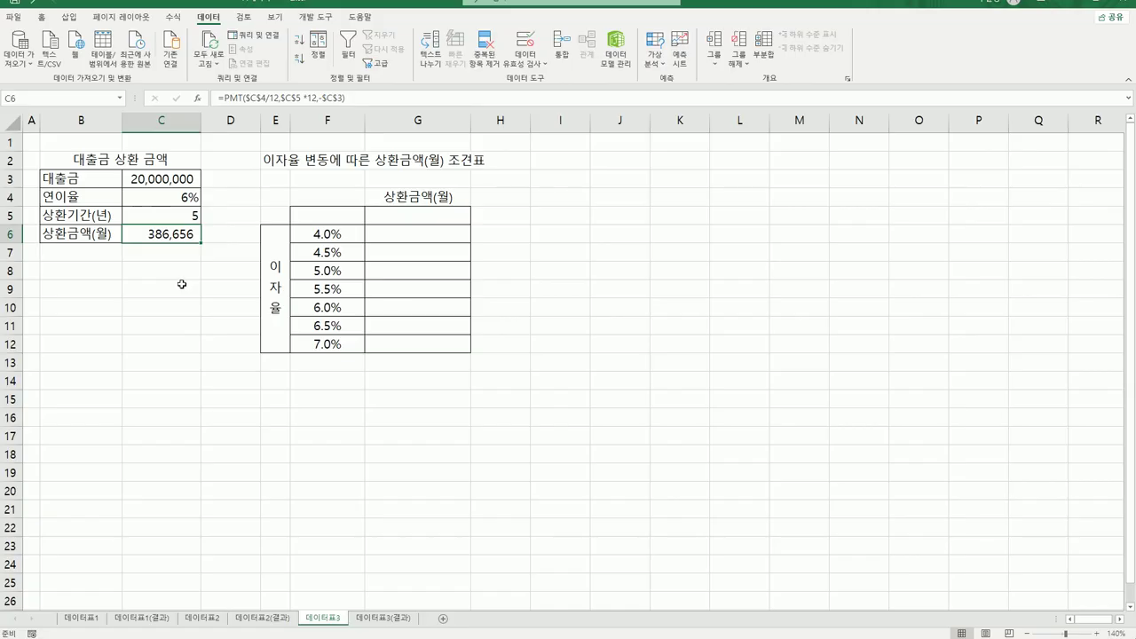
# Try linking G5 to the monthly repayment cell with =C6, and clear the cell again
pyautogui.click(416, 214)
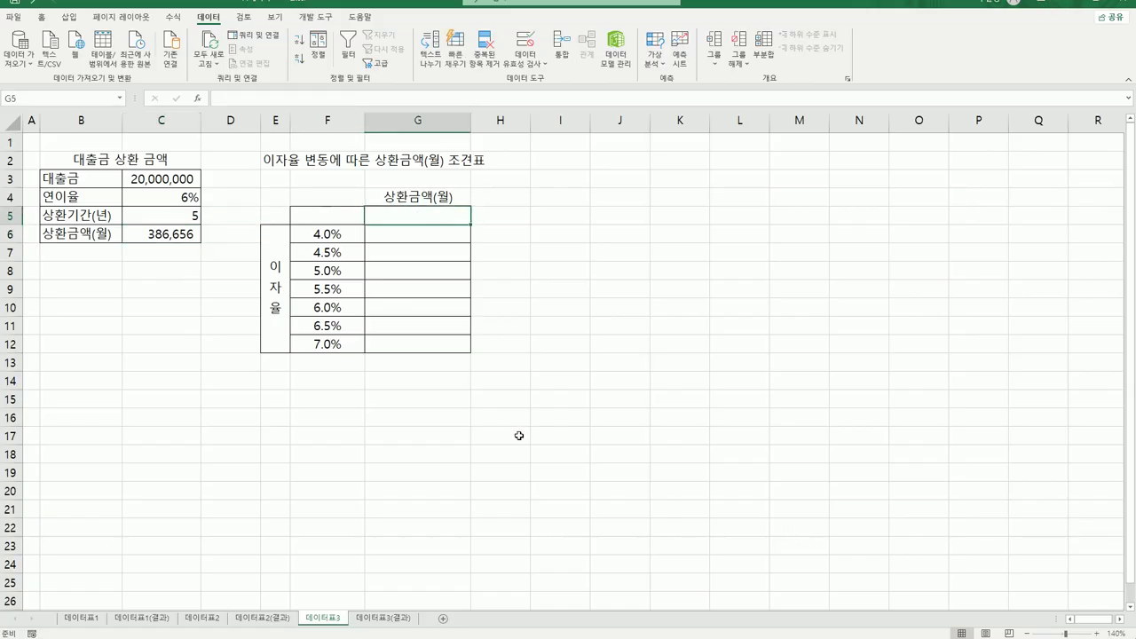
pyautogui.write('=')
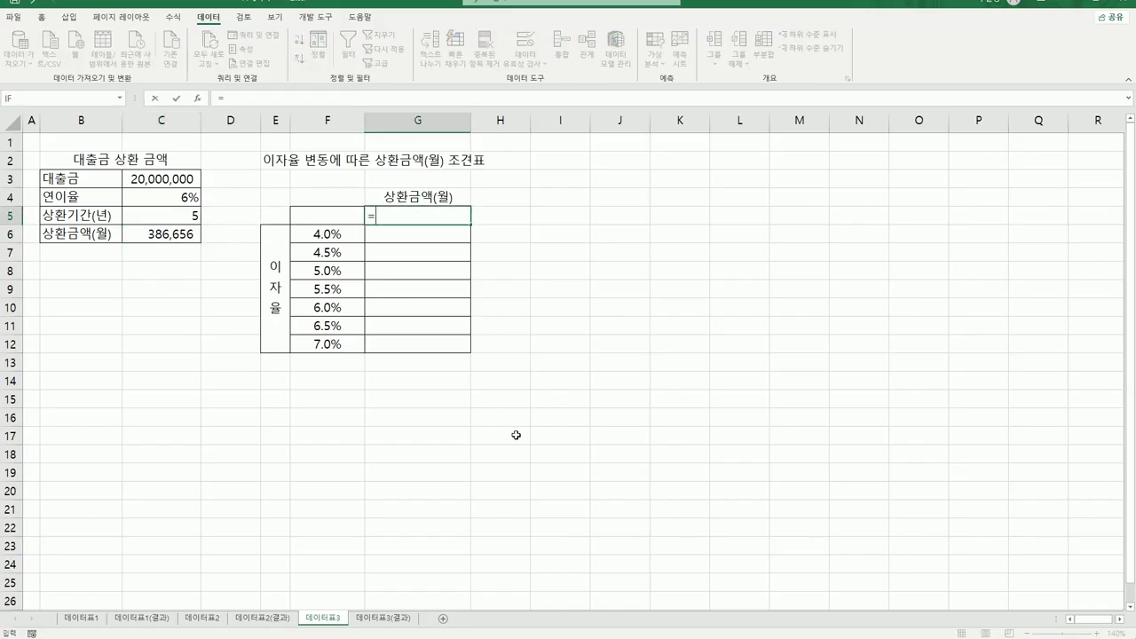
pyautogui.click(181, 235)
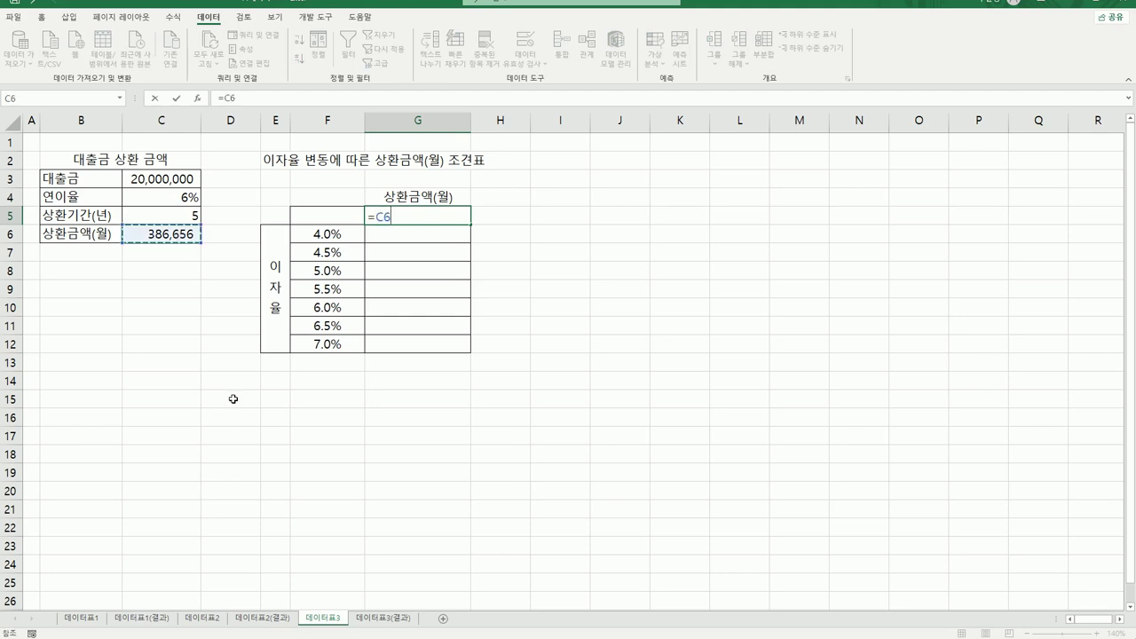
pyautogui.press('Return')
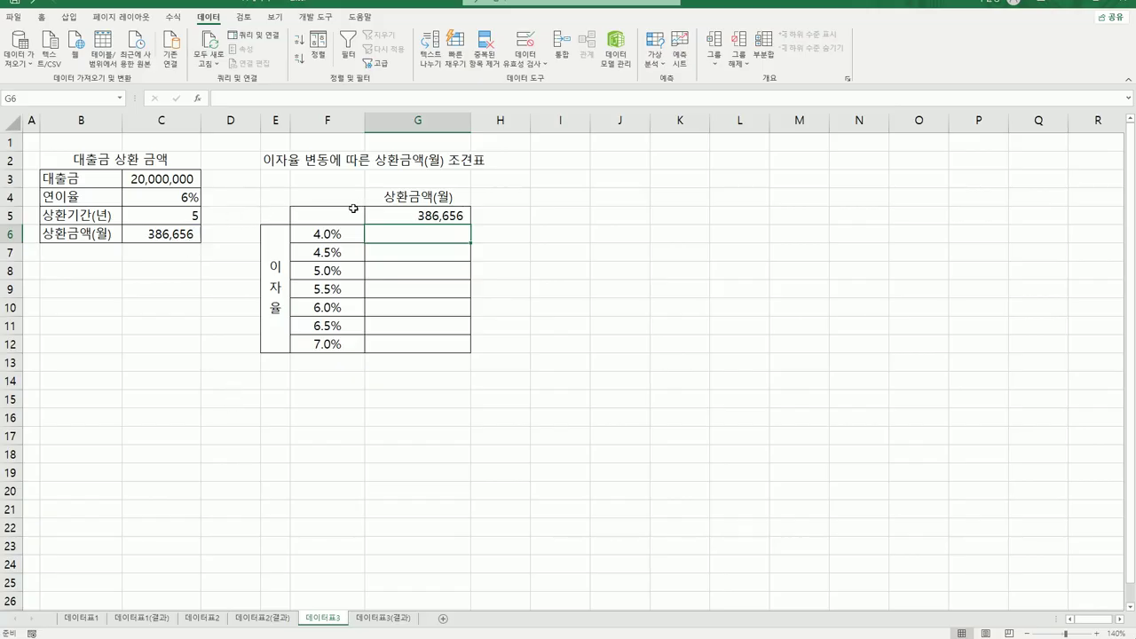
pyautogui.click(411, 216)
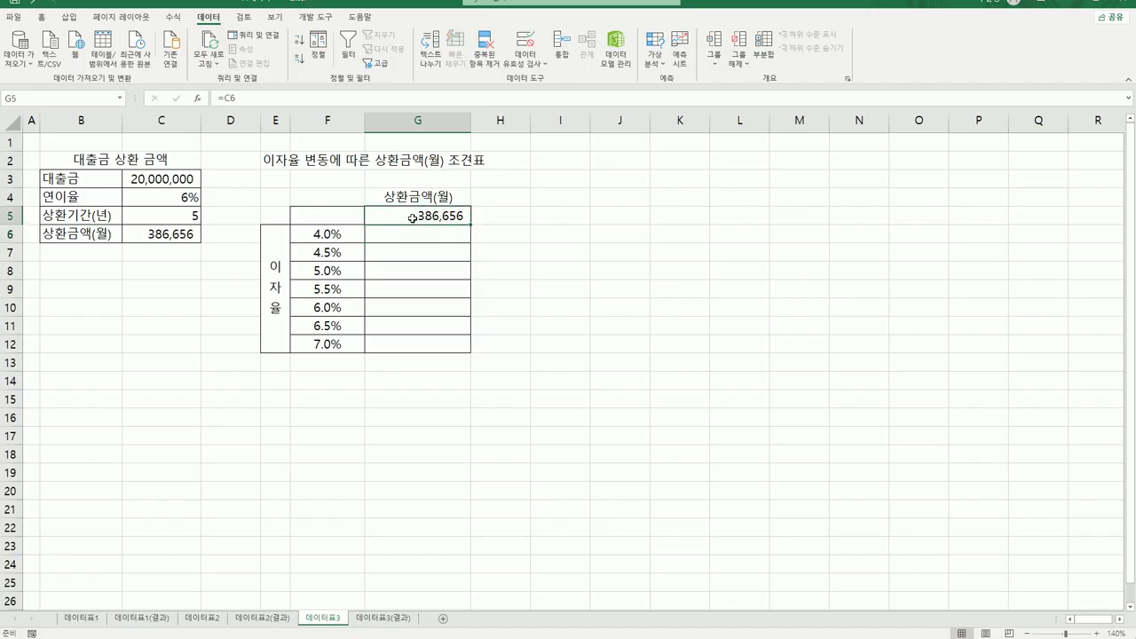
pyautogui.press('Delete')
# Copy the formula text =PMT($C$4/12,$C$5 *12,-$C$3) from C6 into the table's formula cell G5
pyautogui.click(190, 238)
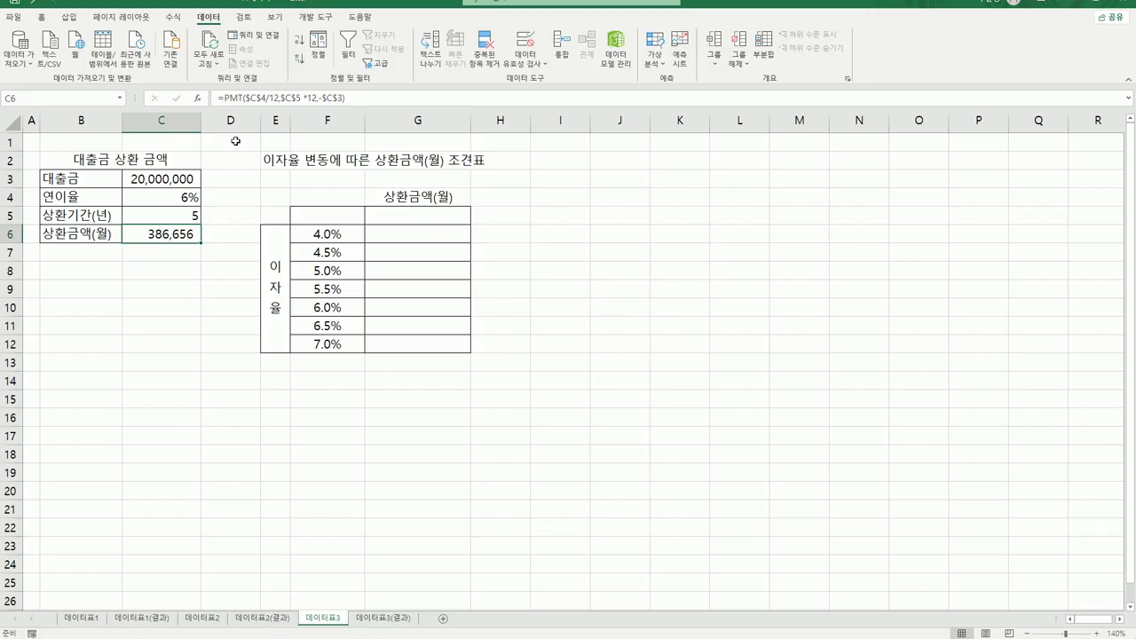
pyautogui.moveTo(218, 97); pyautogui.dragTo(412, 93)
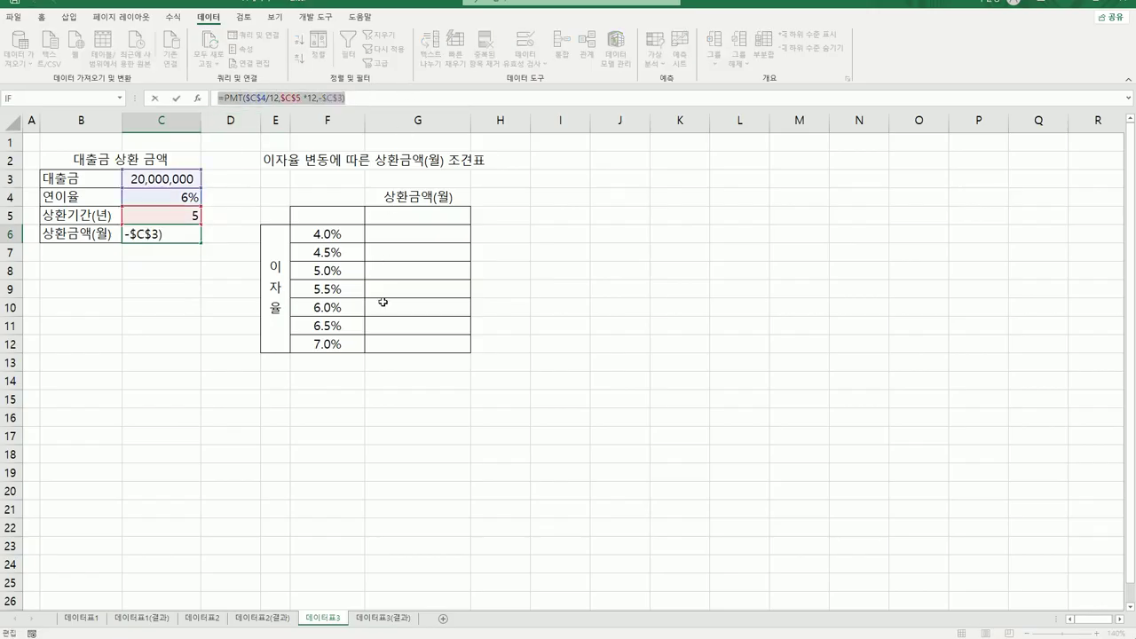
pyautogui.press('Escape')
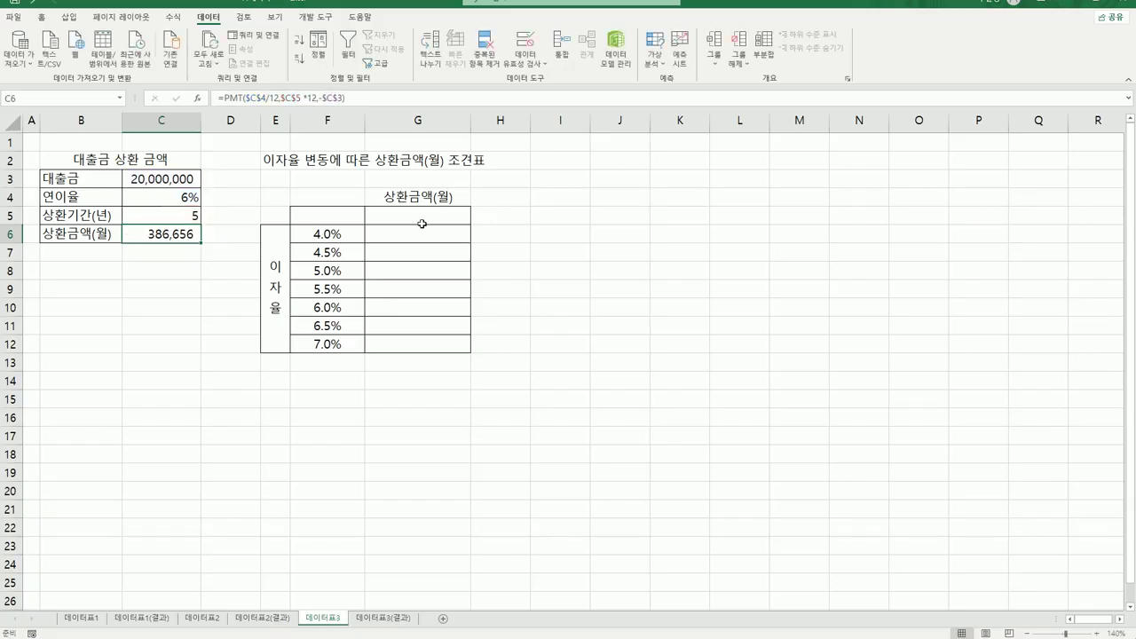
pyautogui.click(417, 216)
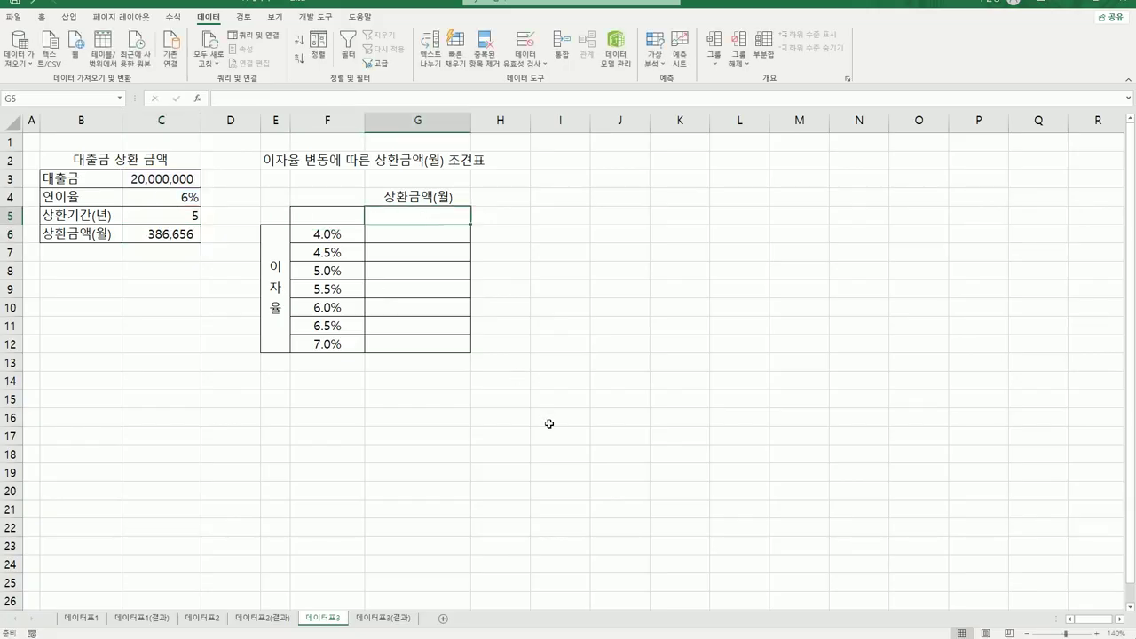
pyautogui.hotkey('ctrl', 'v')
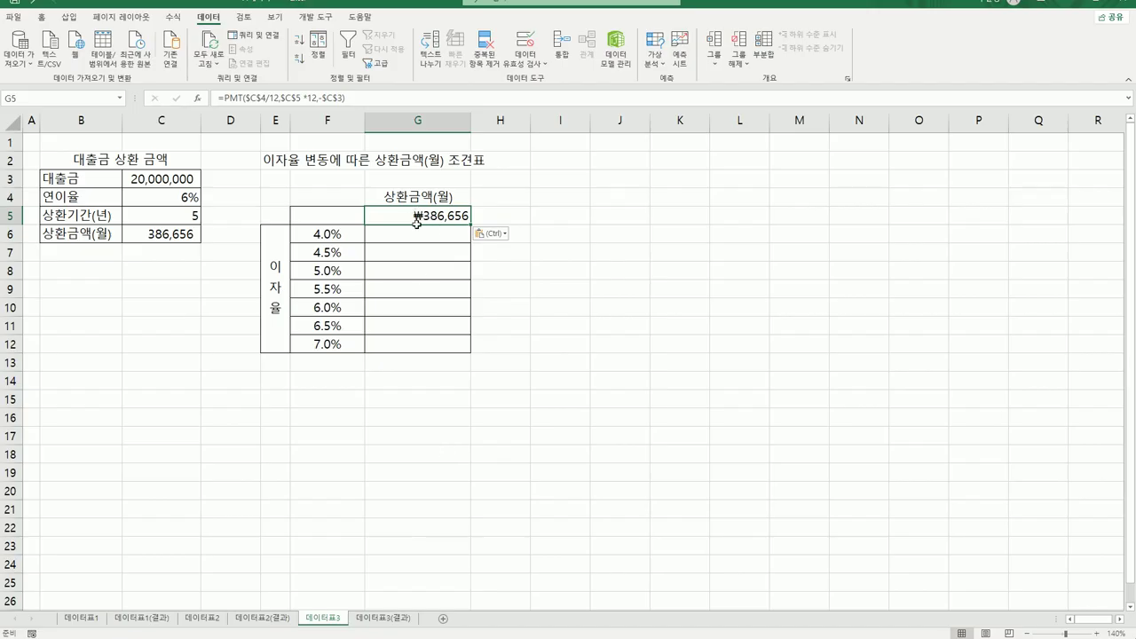
# Create a one-variable what-if data table over F5:G12 with column input cell $C$4 and no row input cell
pyautogui.moveTo(333, 234); pyautogui.dragTo(328, 346)
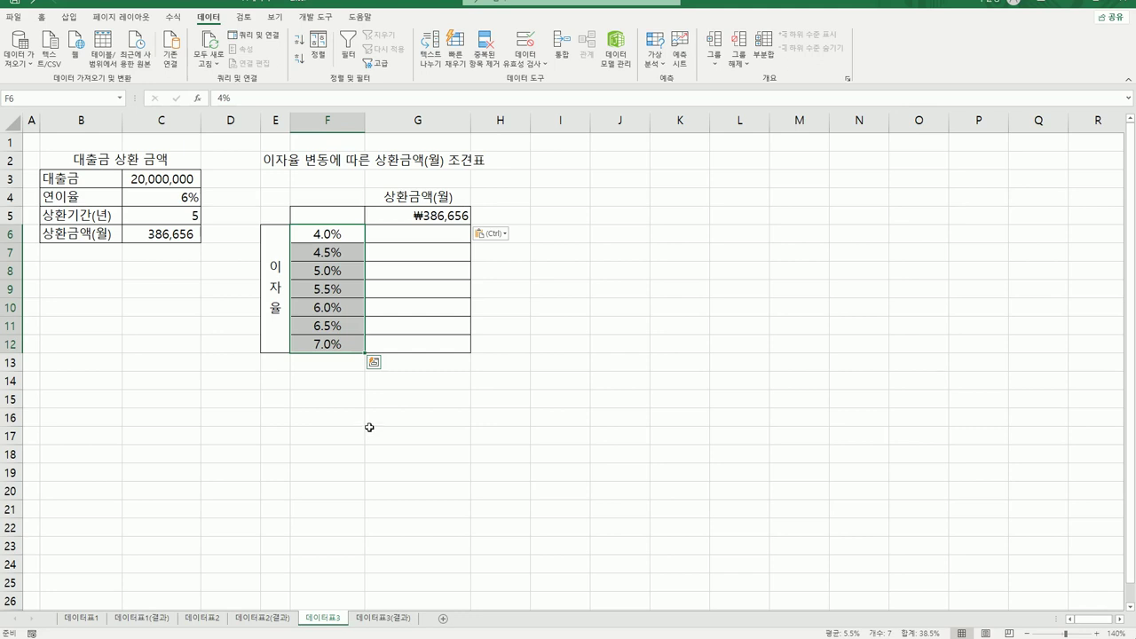
pyautogui.click(369, 428)
pyautogui.moveTo(321, 224); pyautogui.dragTo(413, 348)
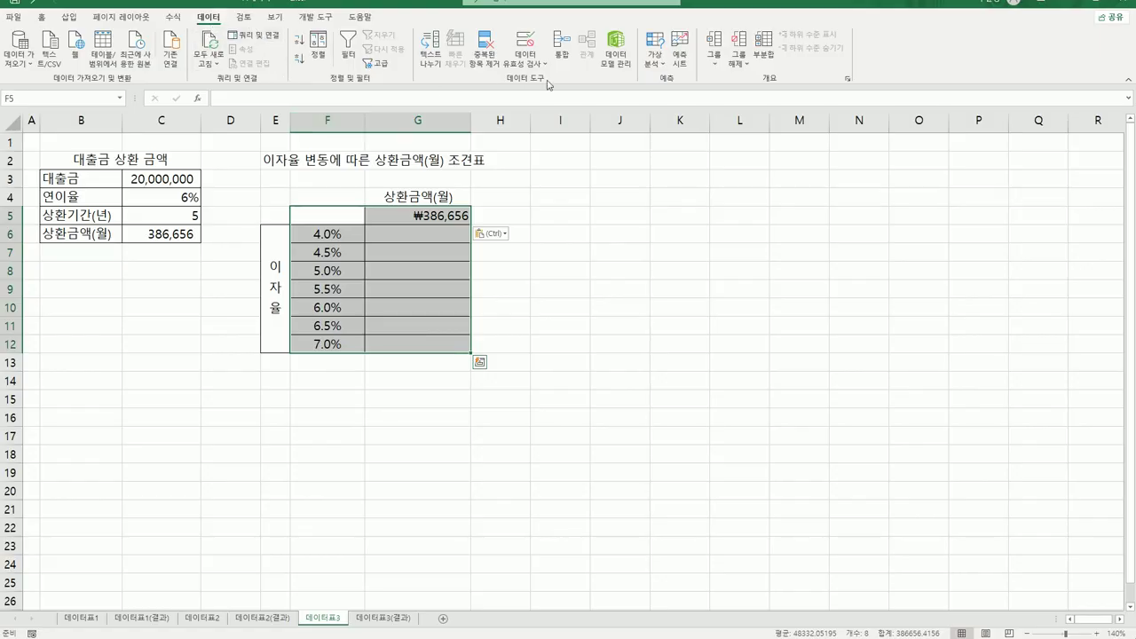
pyautogui.click(653, 60)
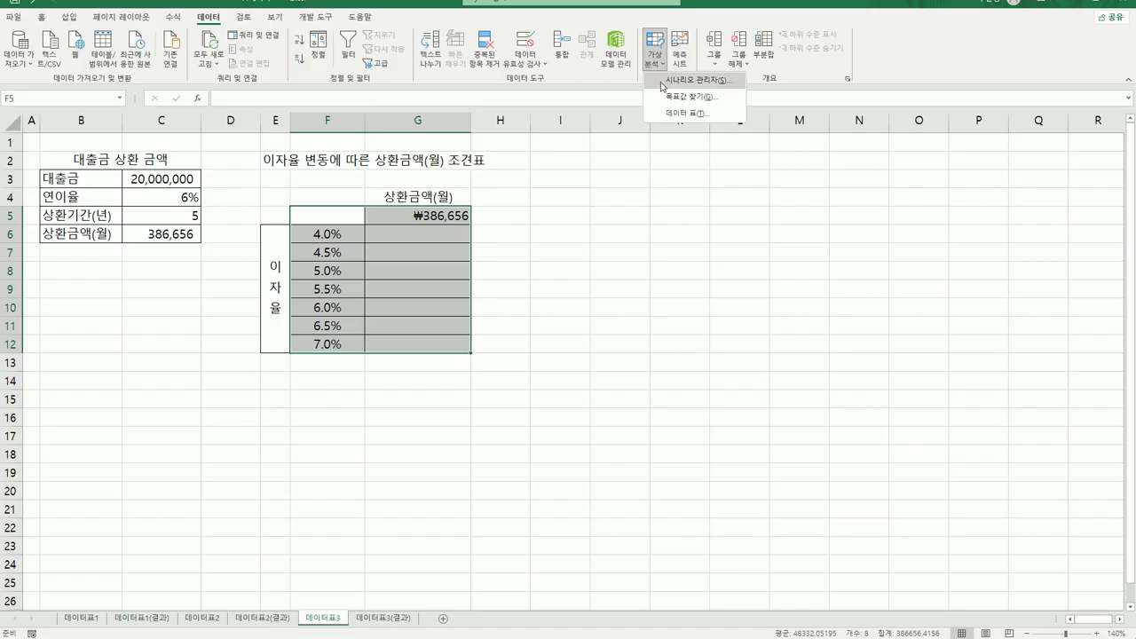
pyautogui.click(664, 113)
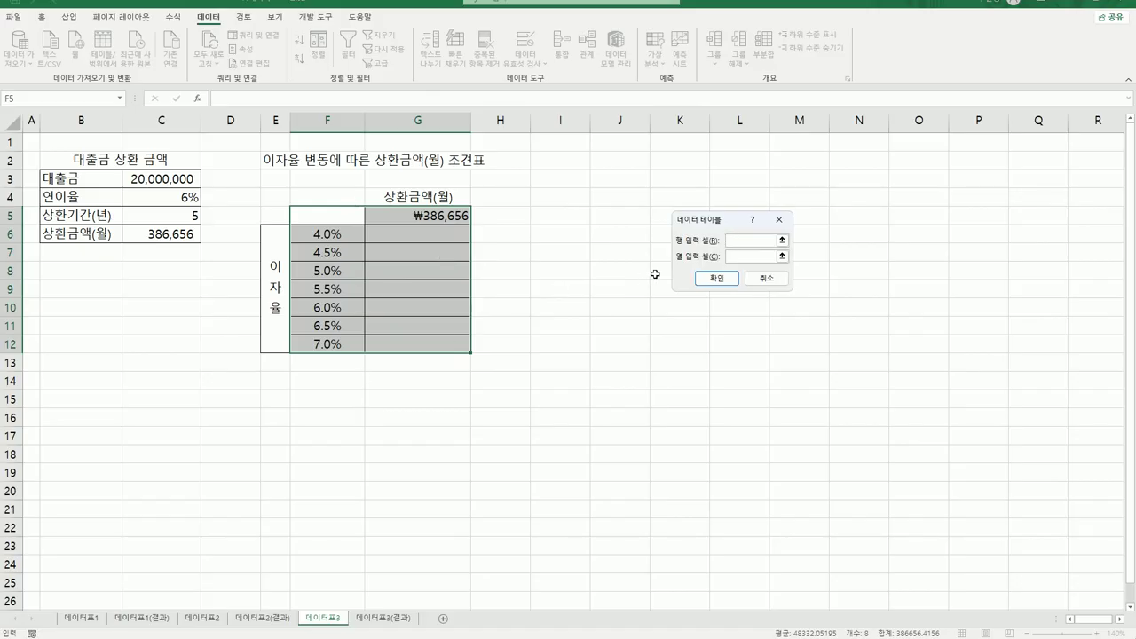
pyautogui.click(731, 257)
pyautogui.click(190, 197)
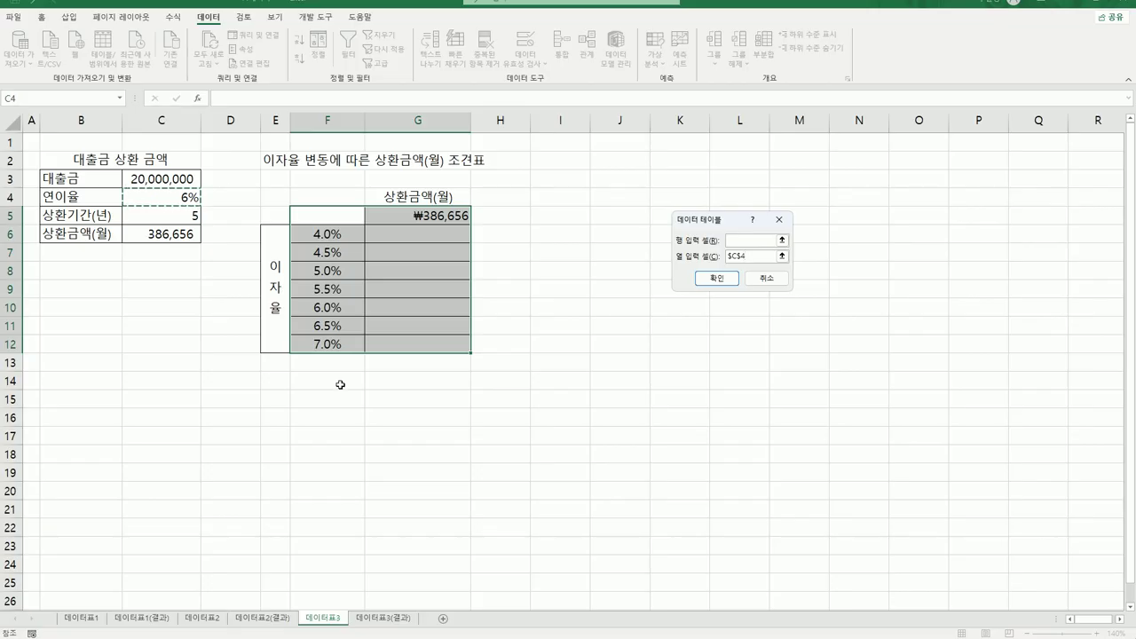
pyautogui.click(697, 281)
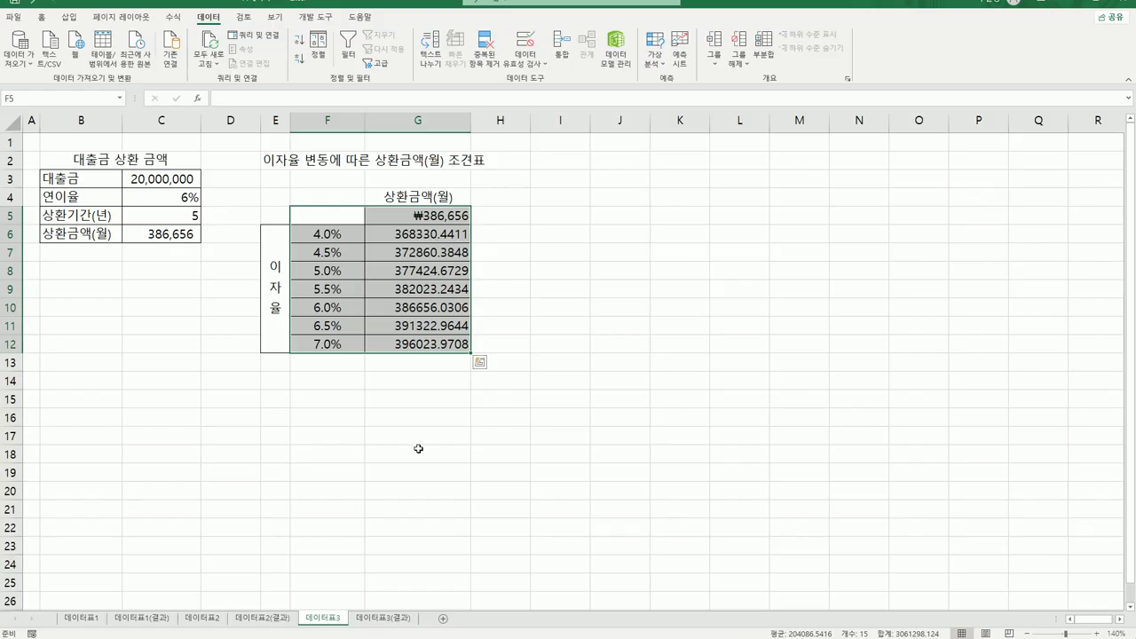
# Check the repayment table on 데이터표3 against the 데이터표3(결과) sheet
pyautogui.click(380, 619)
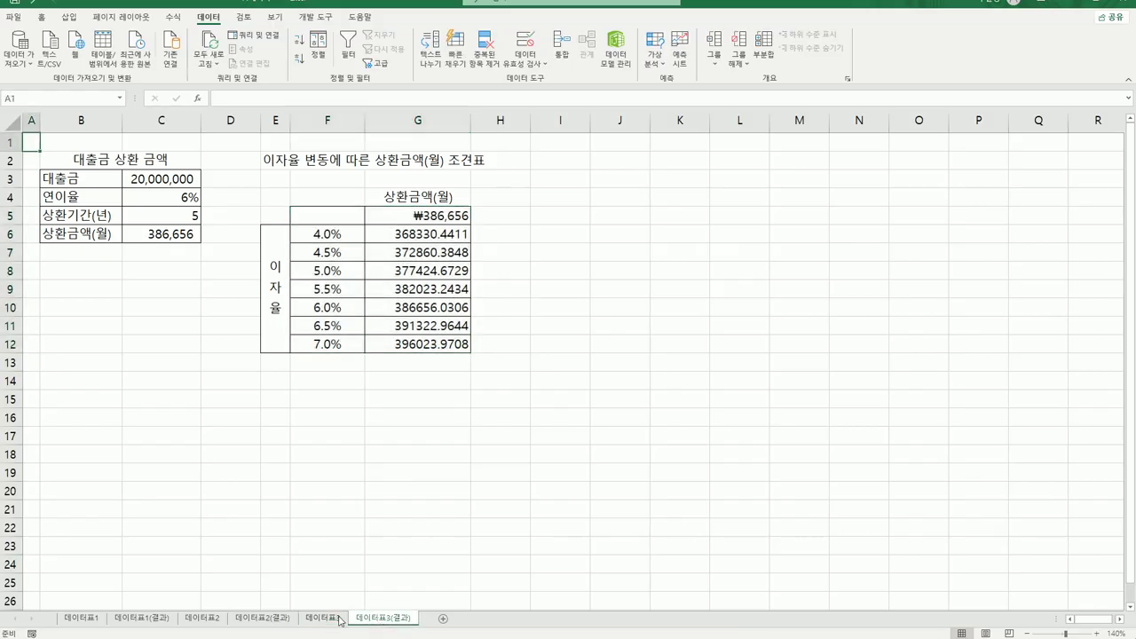
pyautogui.click(341, 619)
pyautogui.click(385, 618)
pyautogui.click(581, 568)
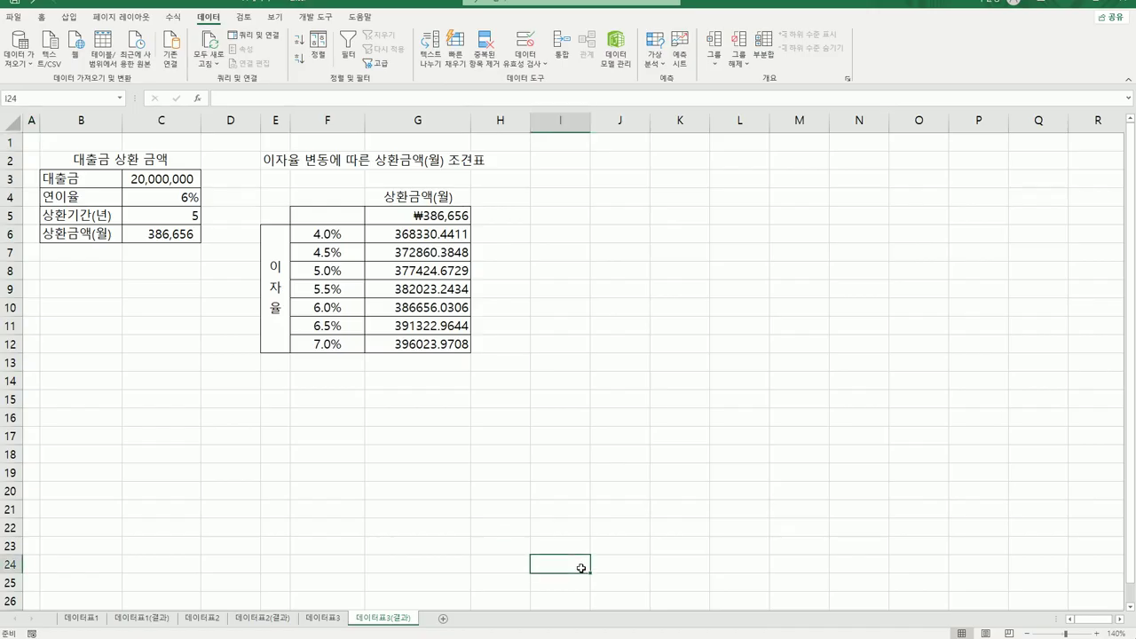
# Compare the row inputs, column inputs and corner formula on 데이터표1 with the rates F6:F12, results G6:G12 and formula G5 on 데이터표3
pyautogui.click(92, 625)
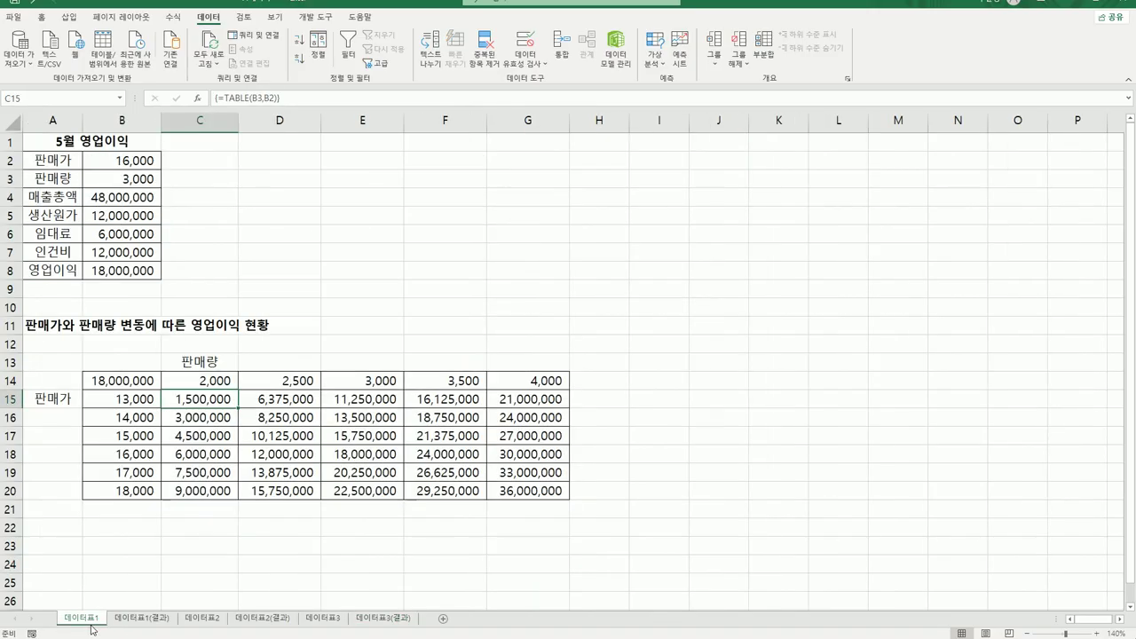
pyautogui.moveTo(189, 380); pyautogui.dragTo(533, 378)
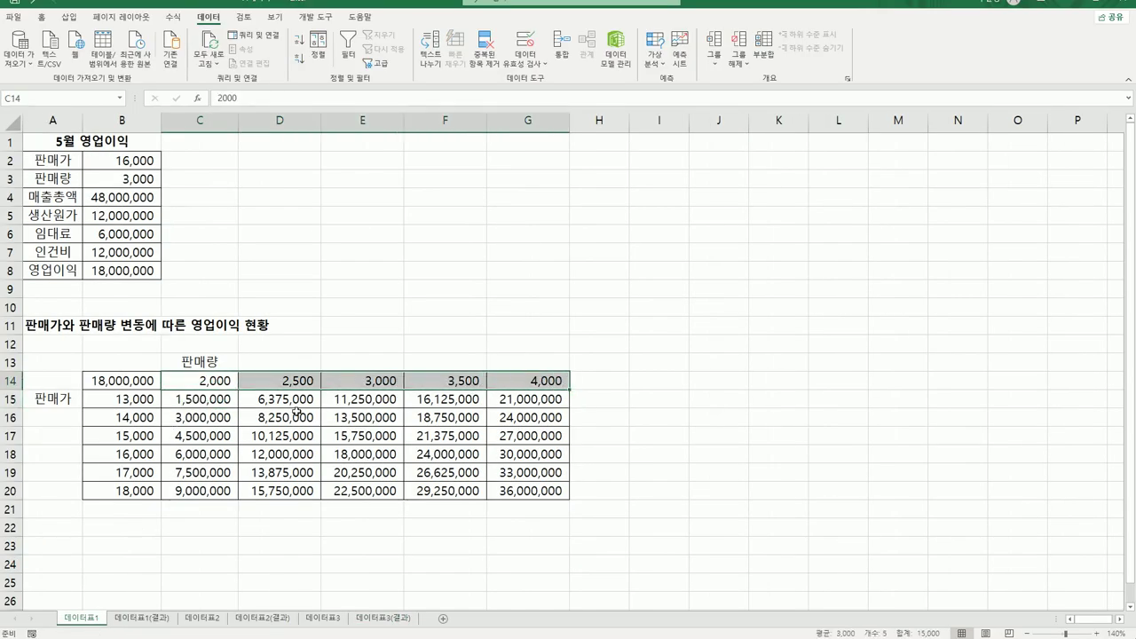
pyautogui.moveTo(142, 400); pyautogui.dragTo(133, 491)
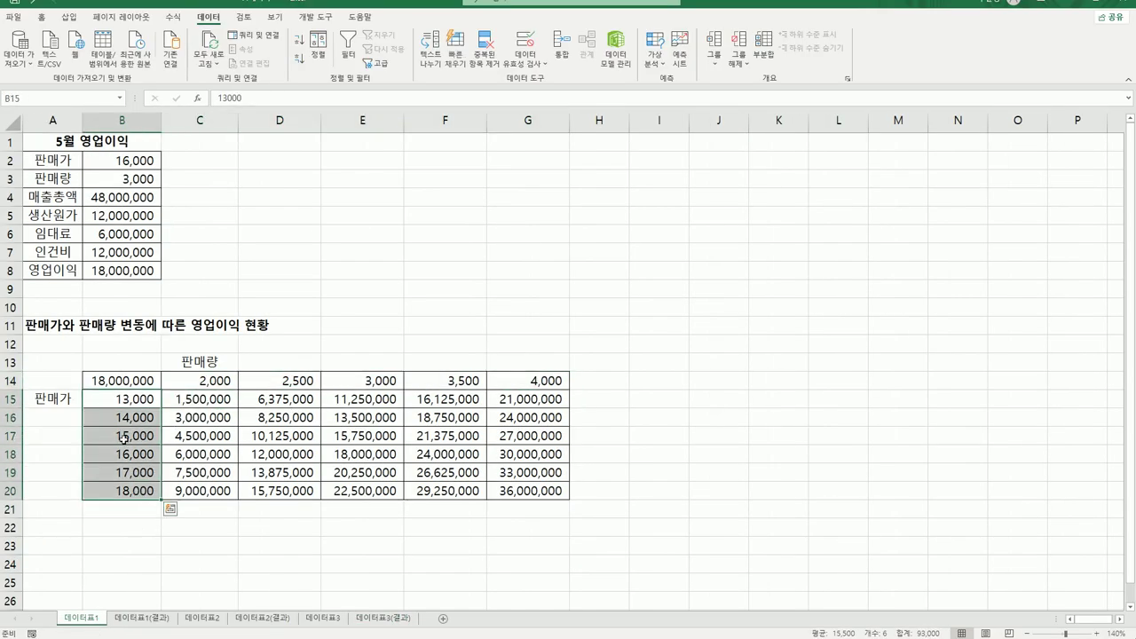
pyautogui.click(116, 381)
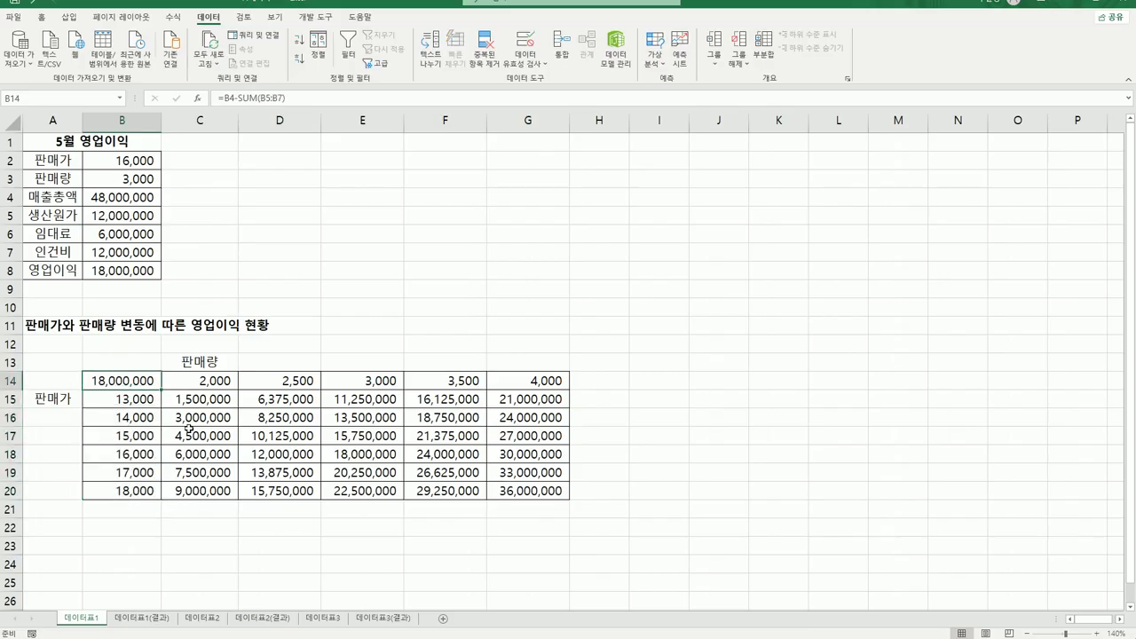
pyautogui.click(325, 621)
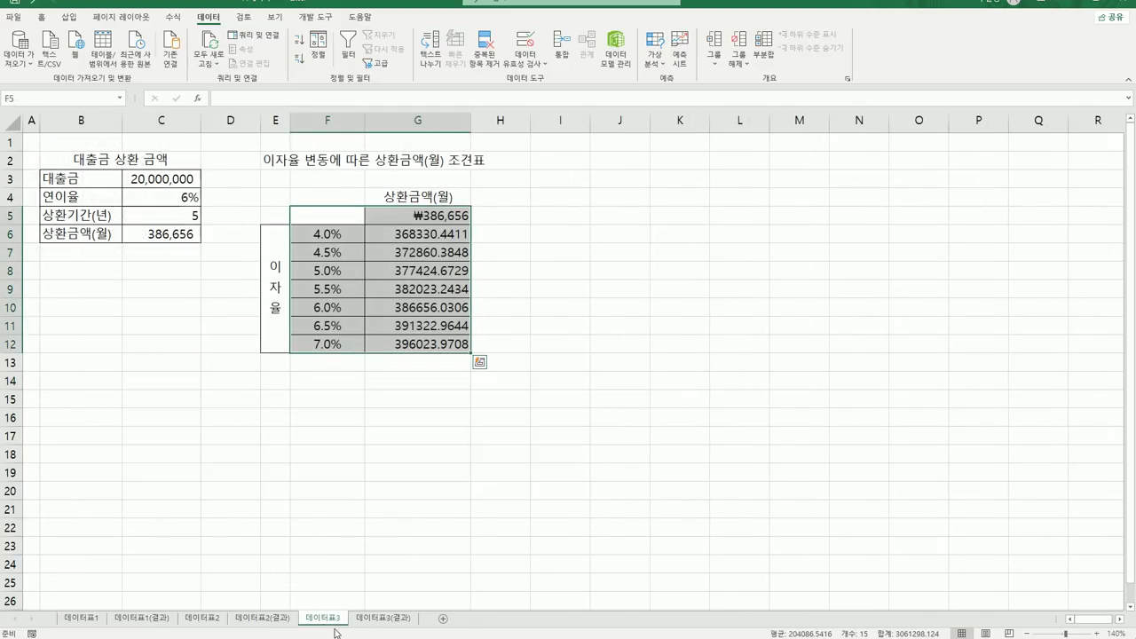
pyautogui.click(483, 493)
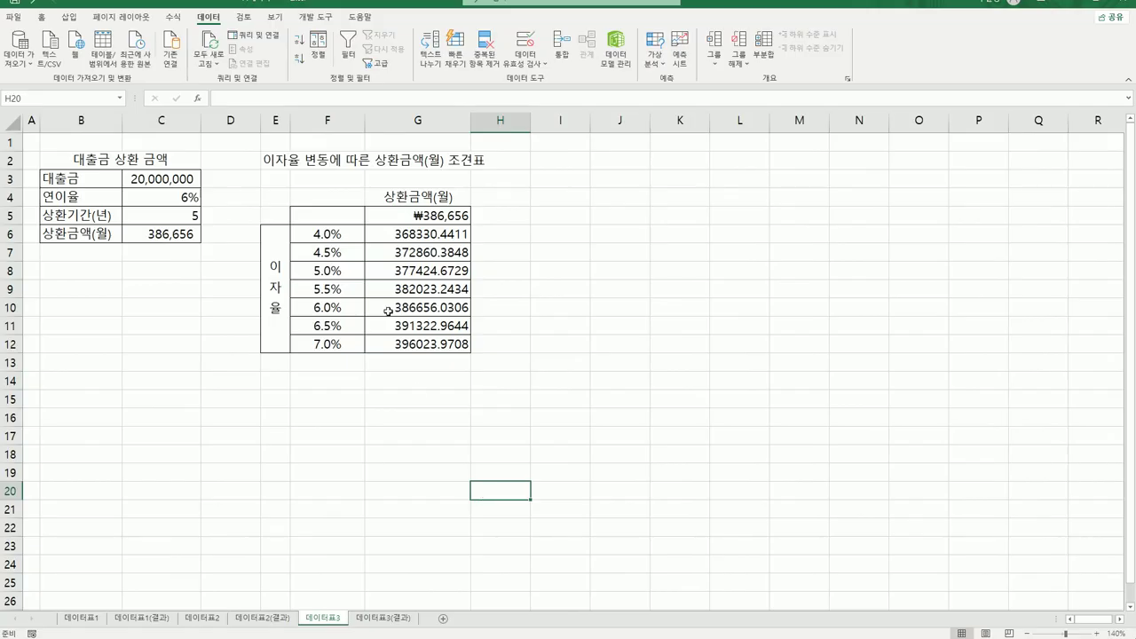
pyautogui.moveTo(347, 234); pyautogui.dragTo(353, 346)
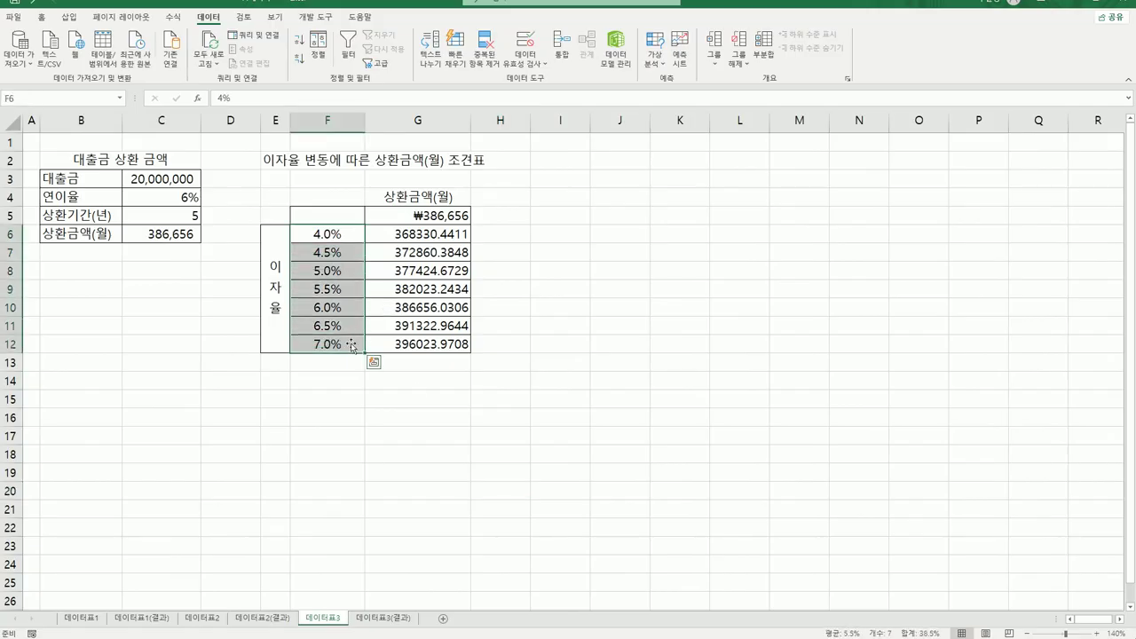
pyautogui.moveTo(422, 238); pyautogui.dragTo(437, 352)
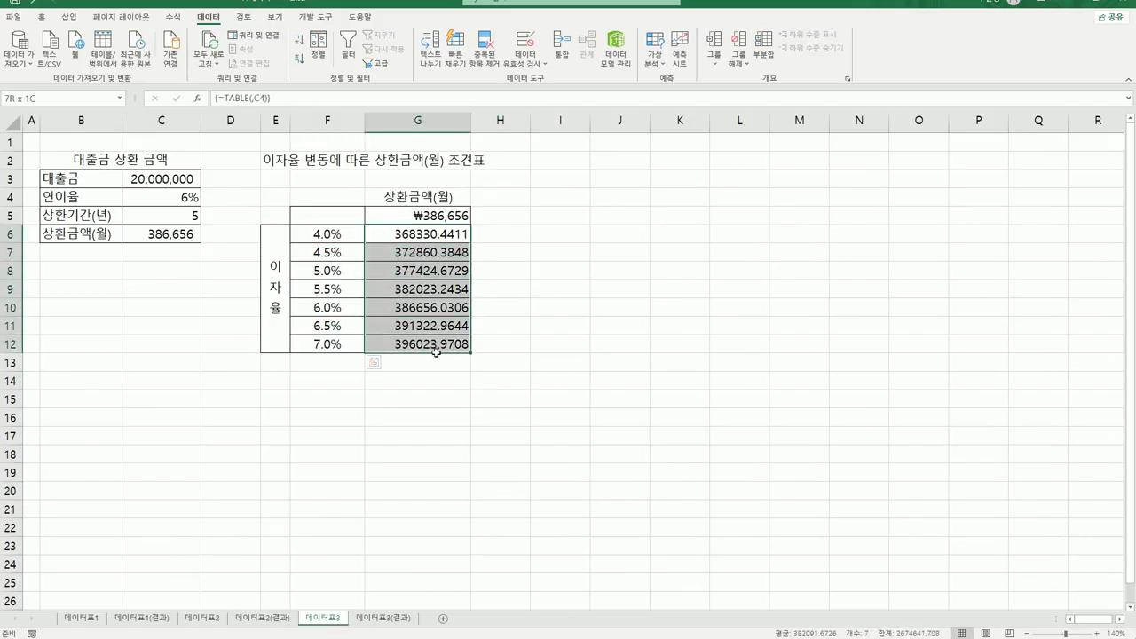
pyautogui.click(419, 215)
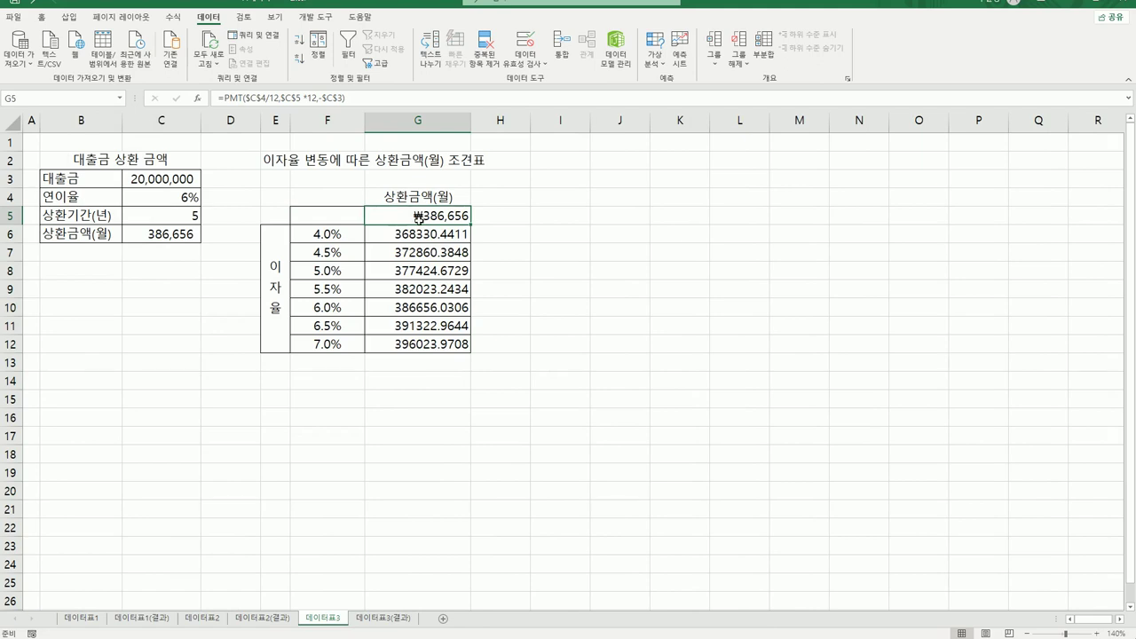
pyautogui.click(419, 342)
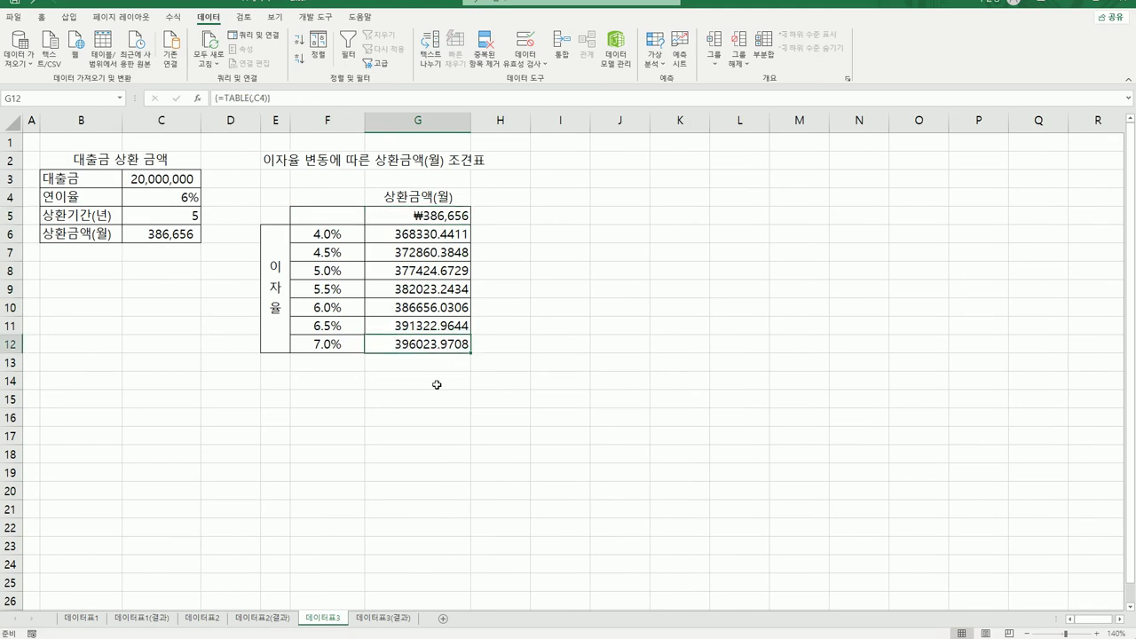